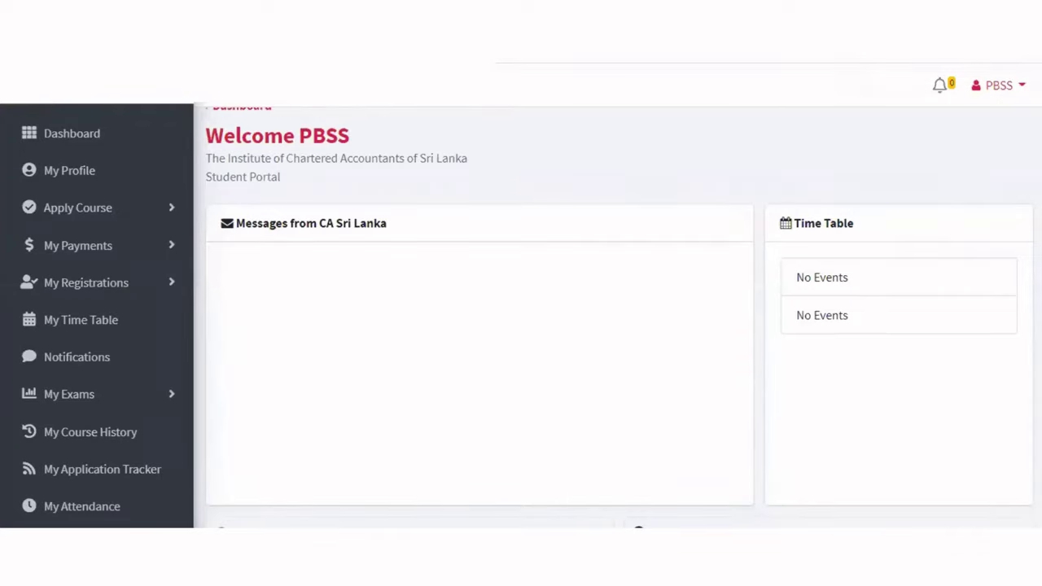
Review the student portal dashboard's messages, time table, course status, upcoming exams, pending subjects and outstanding payment sections
scroll(619, 317, up, 1)
scroll(619, 318, down, 3)
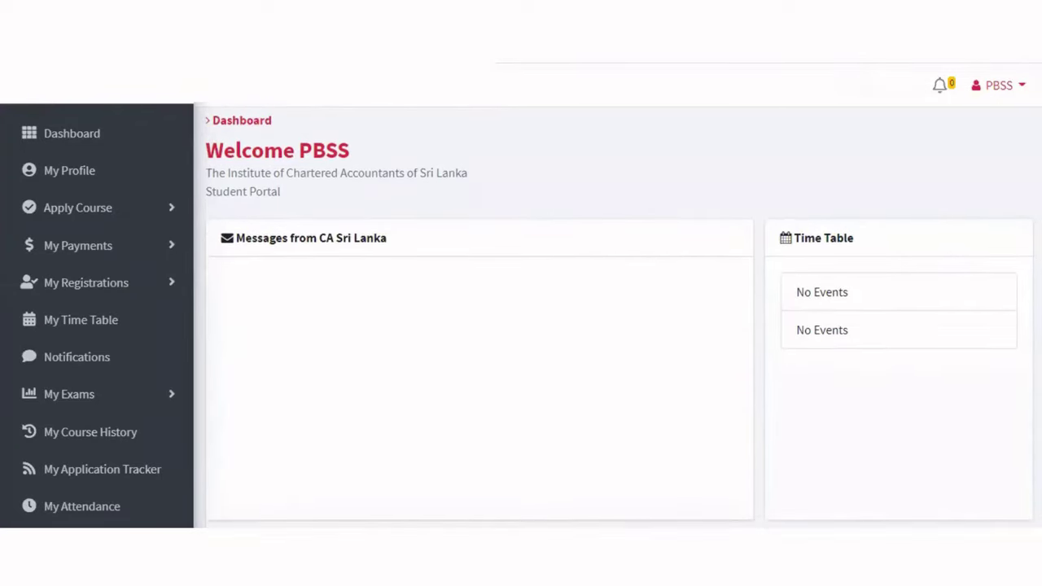
scroll(619, 318, down, 5)
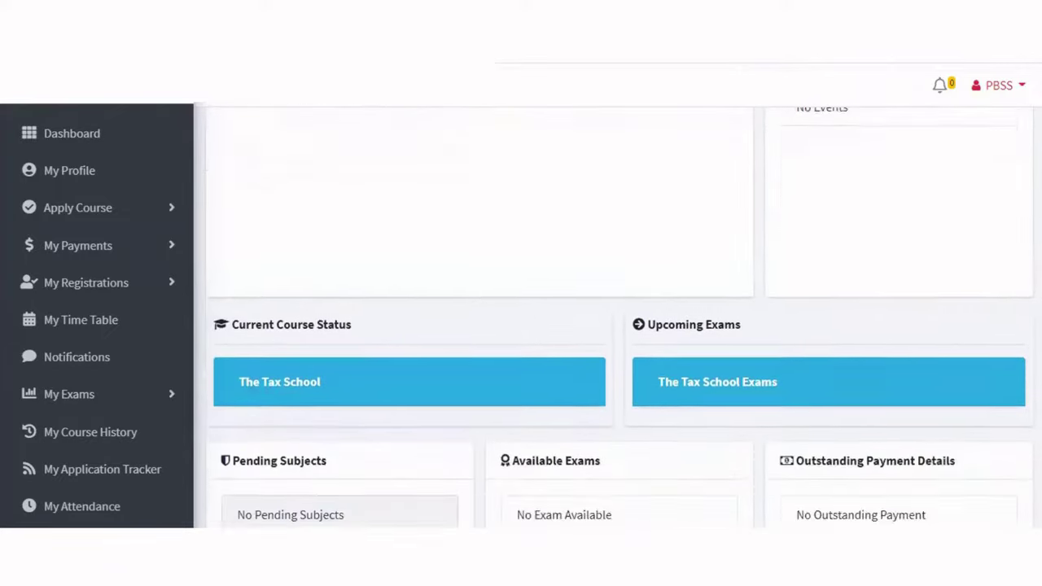
scroll(619, 317, down, 1)
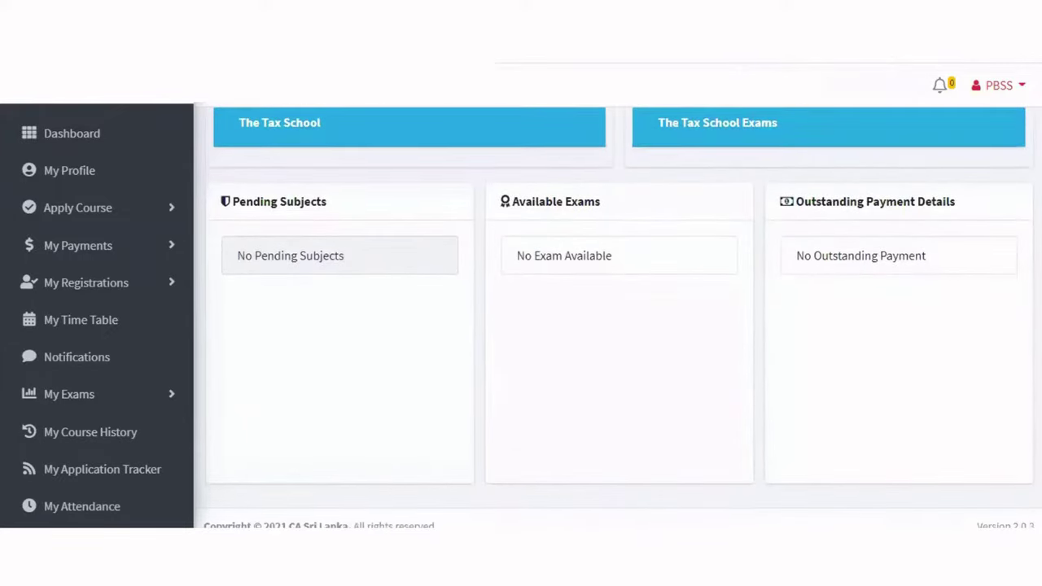
scroll(619, 318, up, 9)
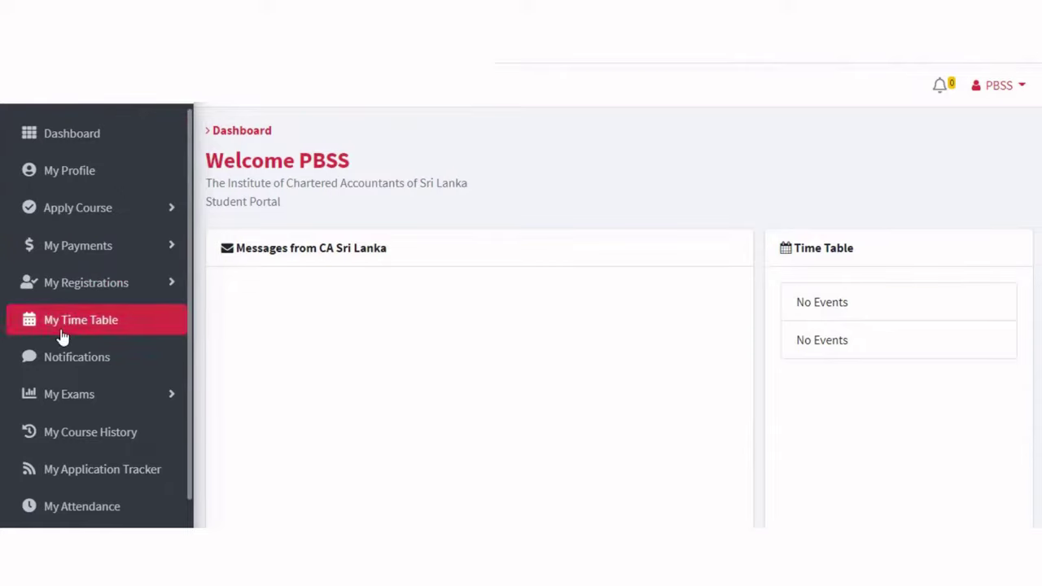
Open the student profile and go through its contact, education, qualification, employment and course history sections
click(89, 192)
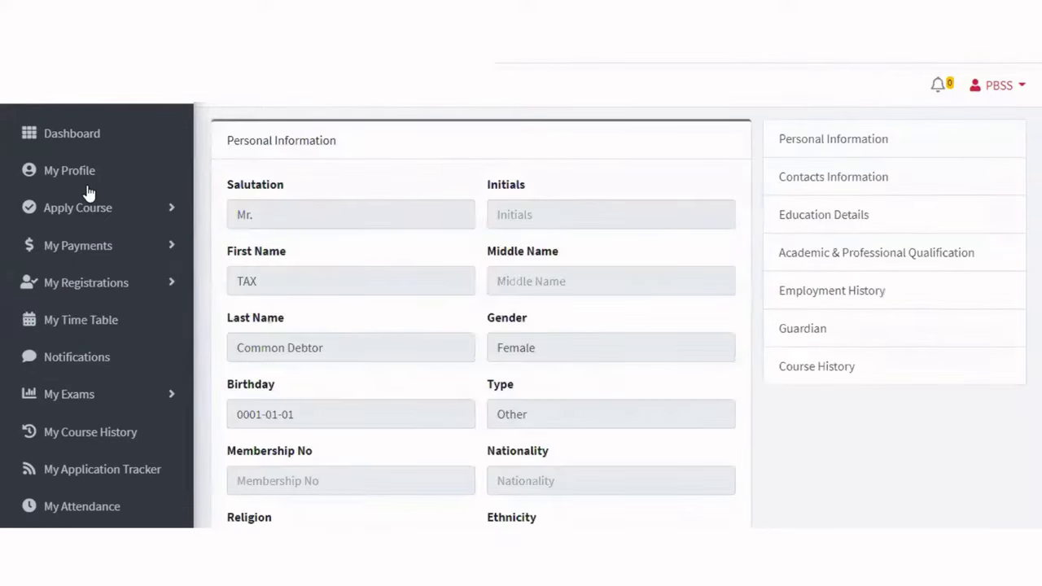
click(859, 179)
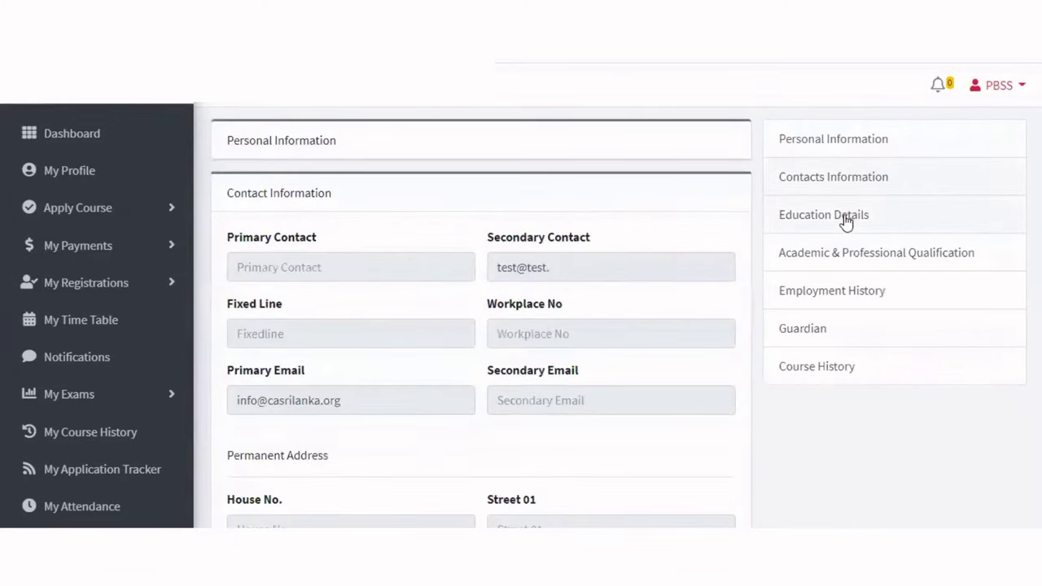
click(847, 220)
click(845, 257)
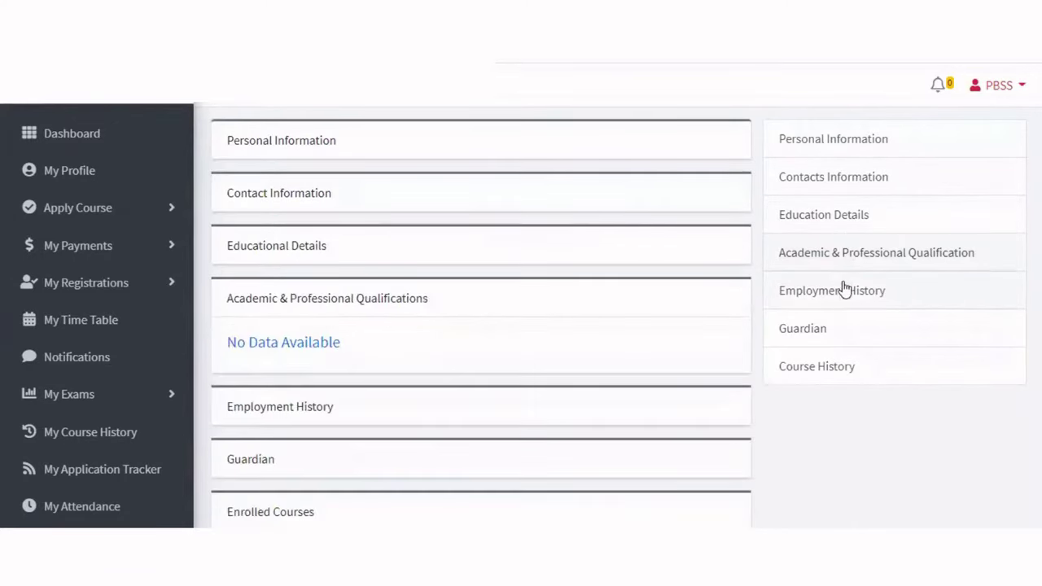
click(843, 298)
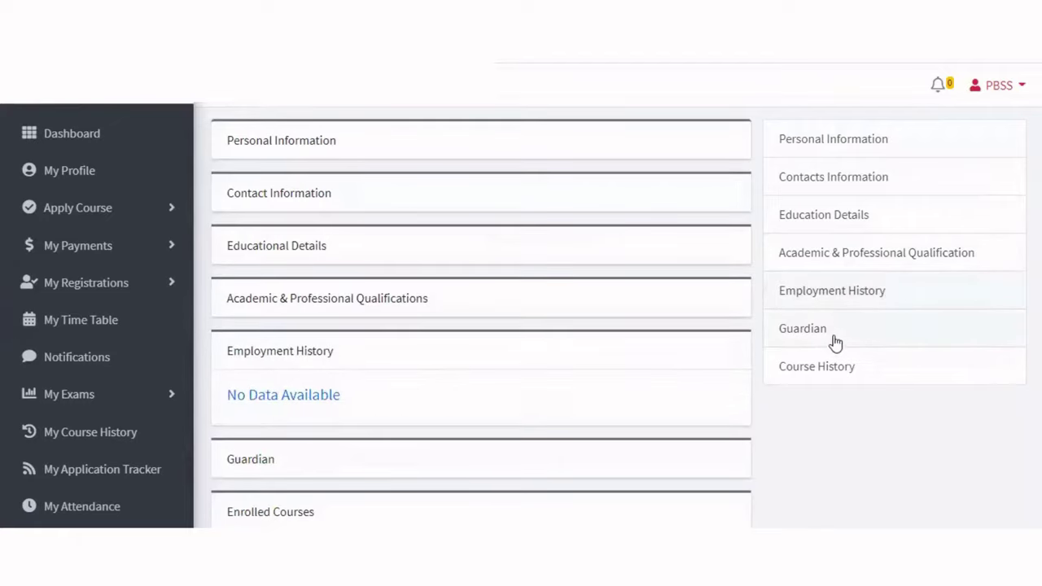
click(829, 383)
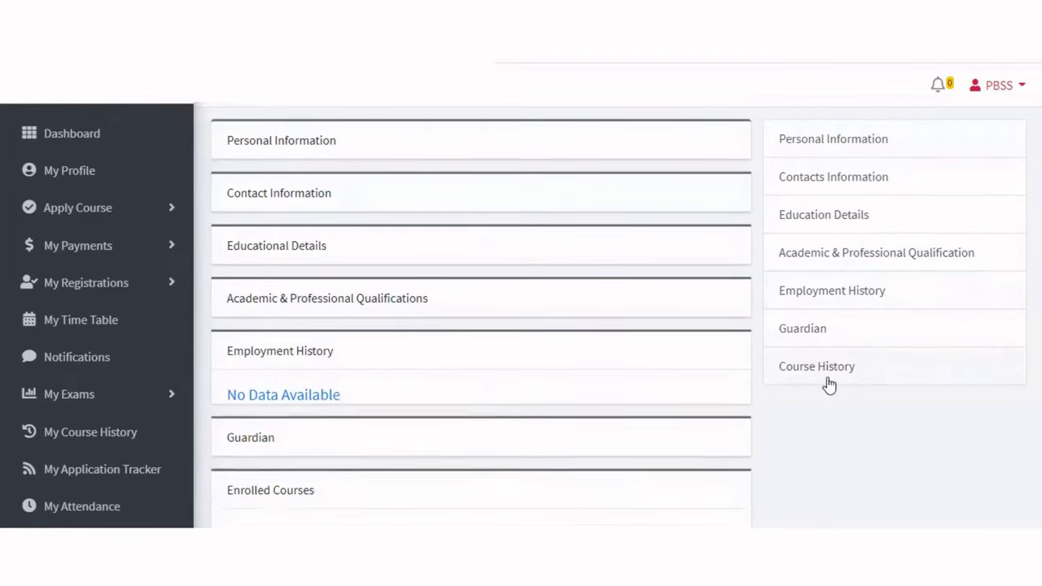
Open the Outstanding Payments page and review the balances per school and the invoice details table
click(85, 246)
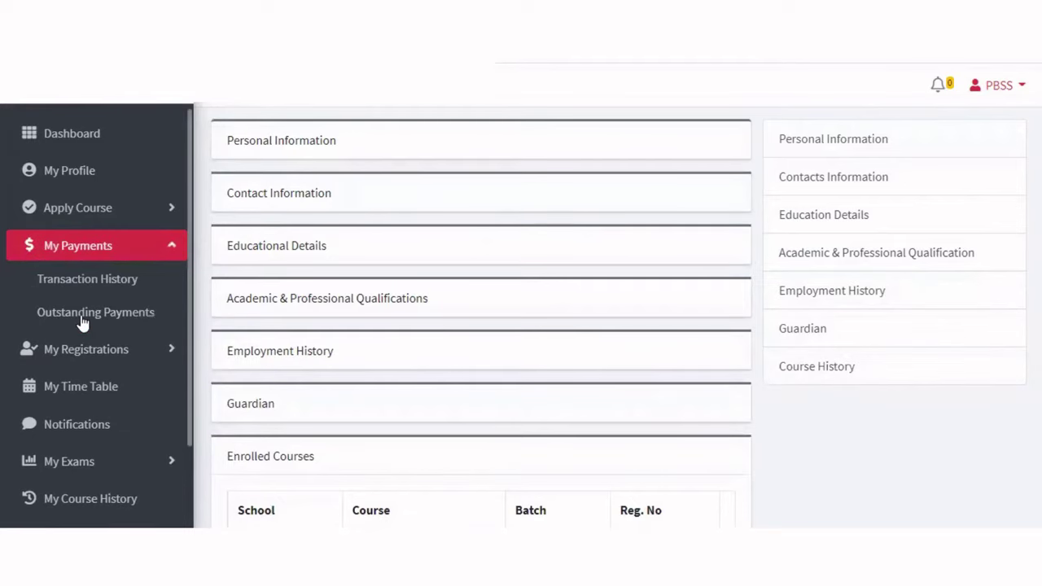
click(82, 318)
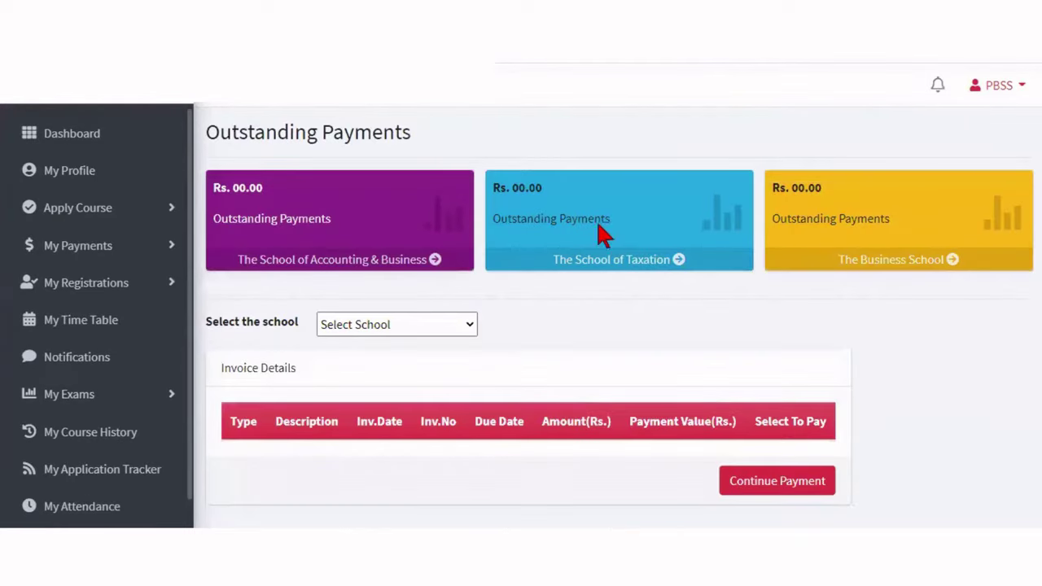
scroll(540, 317, down, 1)
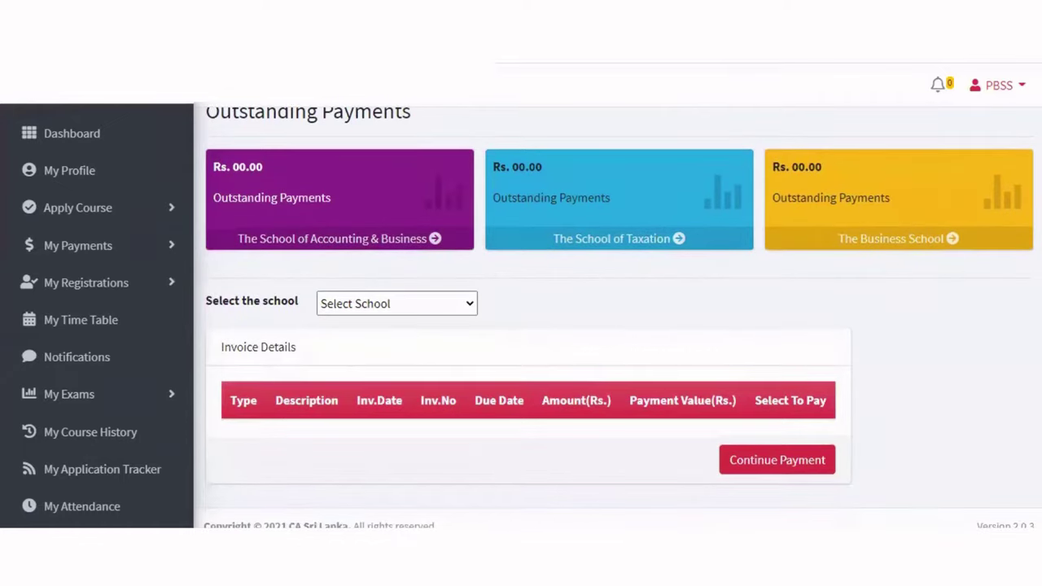
scroll(205, 374, up, 1)
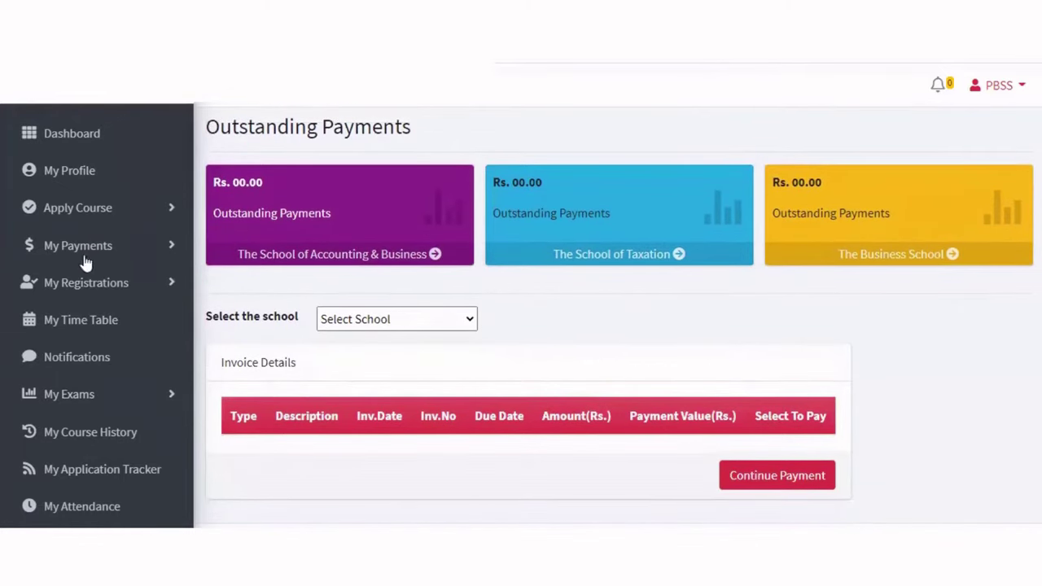
View the Semester Registration page and list the registration types offered under My Registrations
click(82, 287)
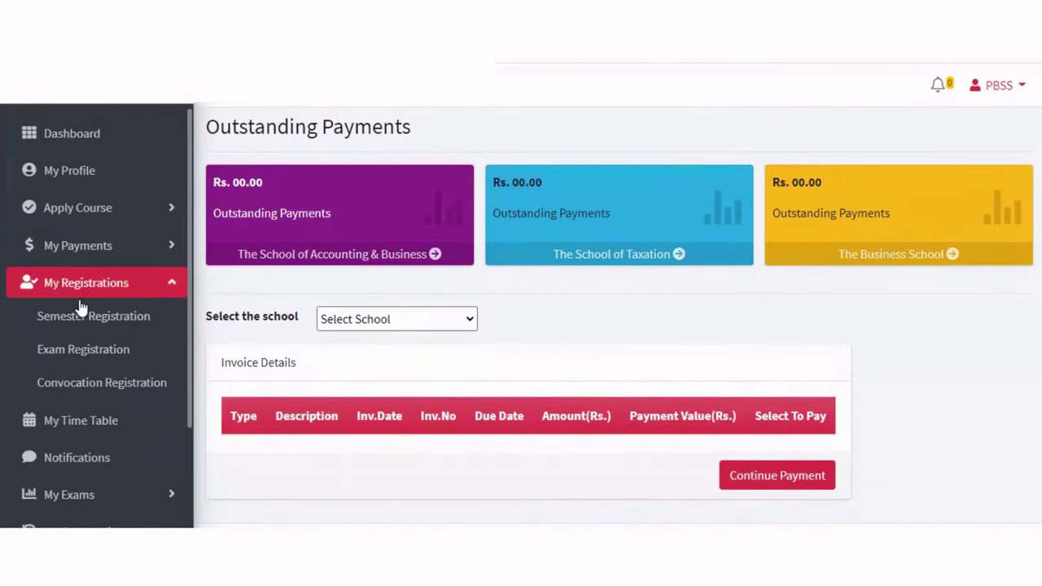
click(83, 323)
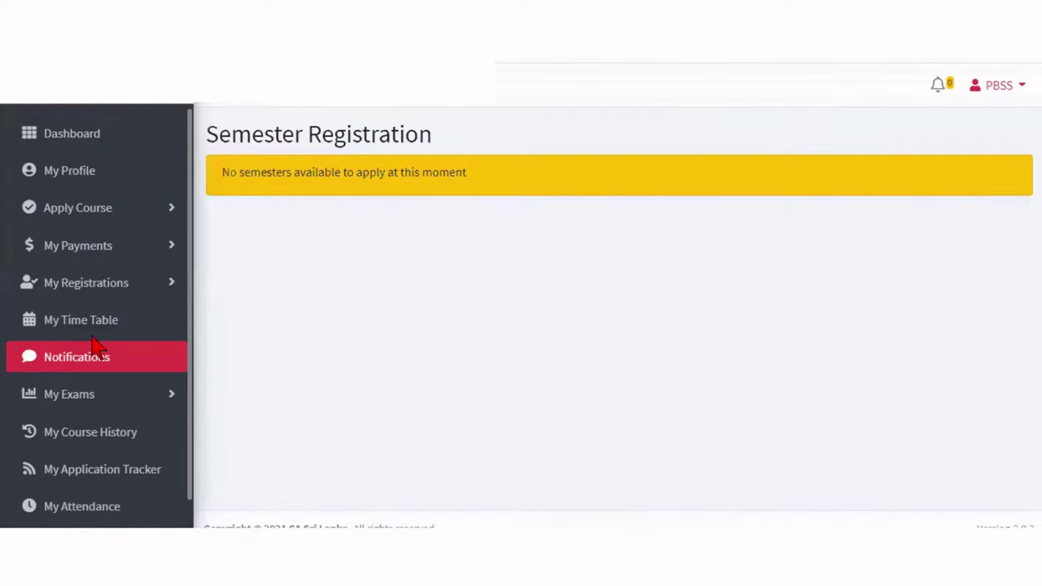
click(111, 294)
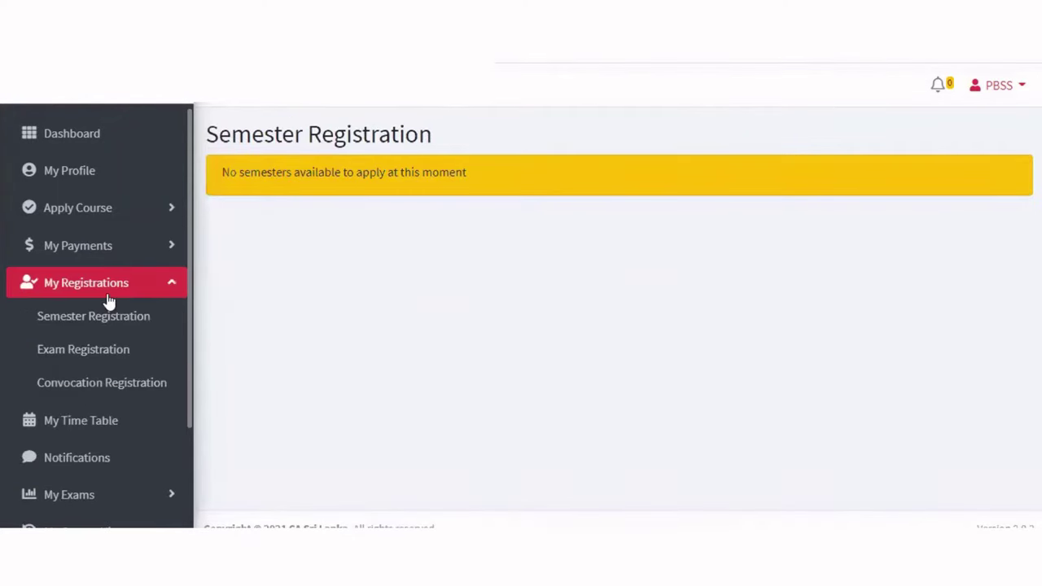
Look over the monthly calendar in My Time Table and open the course and general notifications page
click(103, 422)
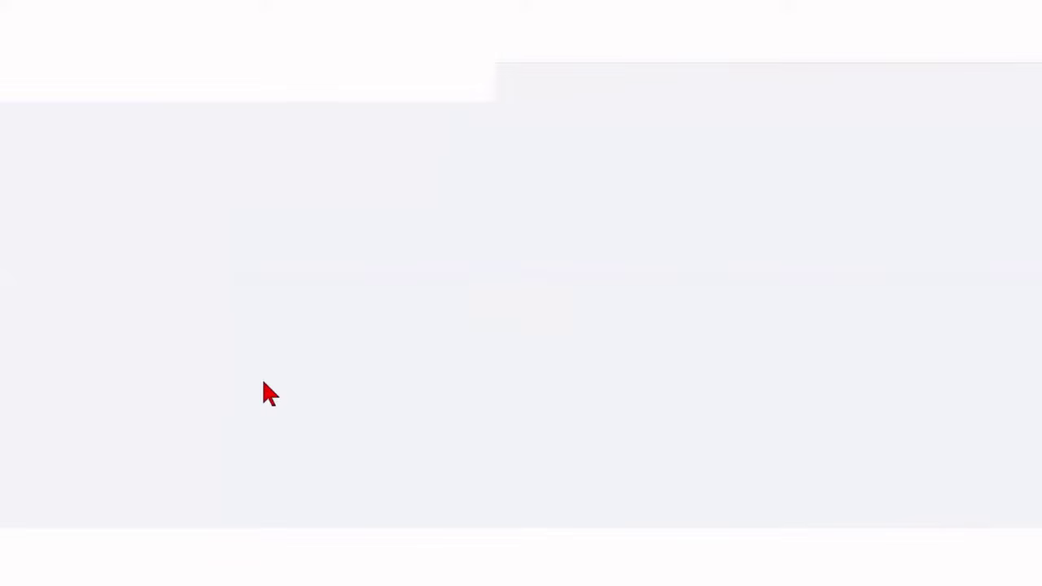
scroll(664, 220, down, 6)
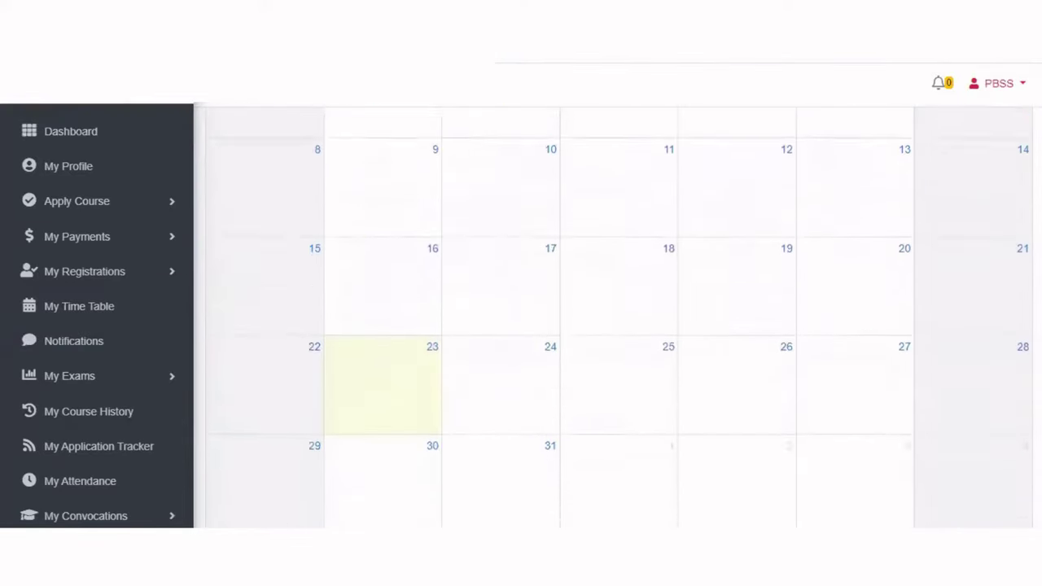
scroll(664, 220, up, 6)
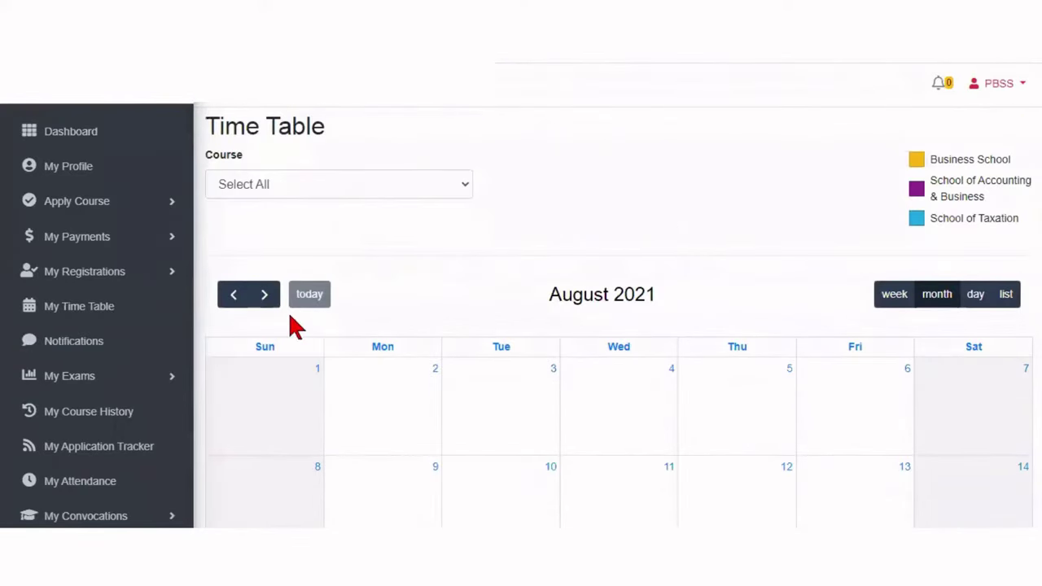
scroll(193, 240, down, 1)
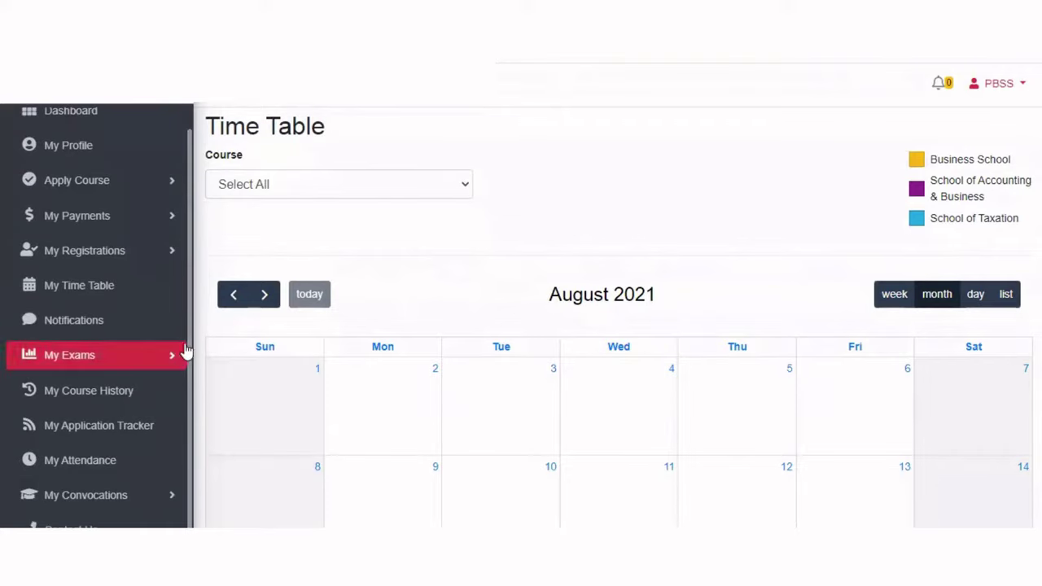
click(98, 326)
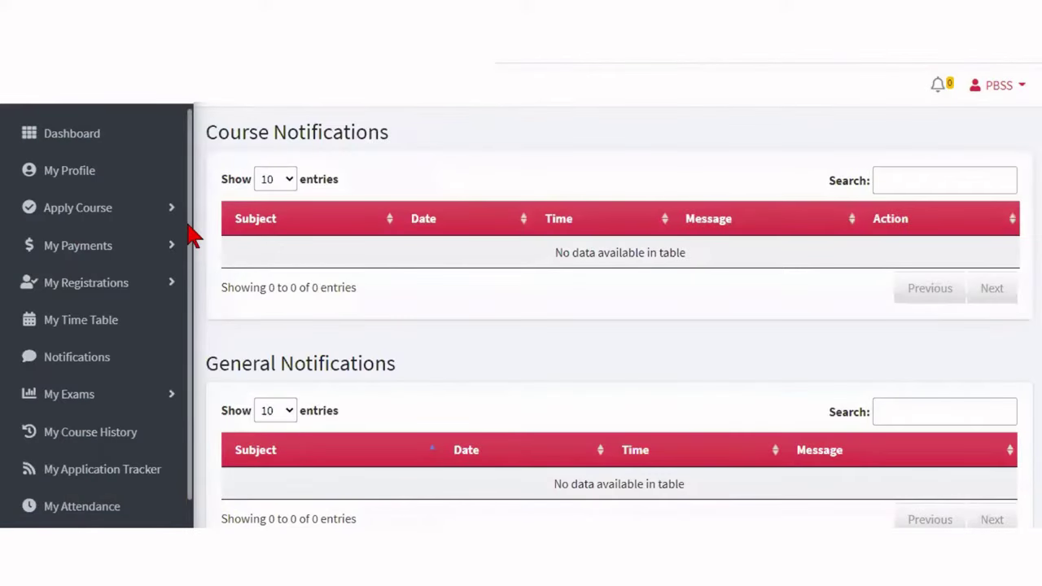
Show the exam application, exam admission and exam results options available under My Exams
scroll(189, 244, down, 2)
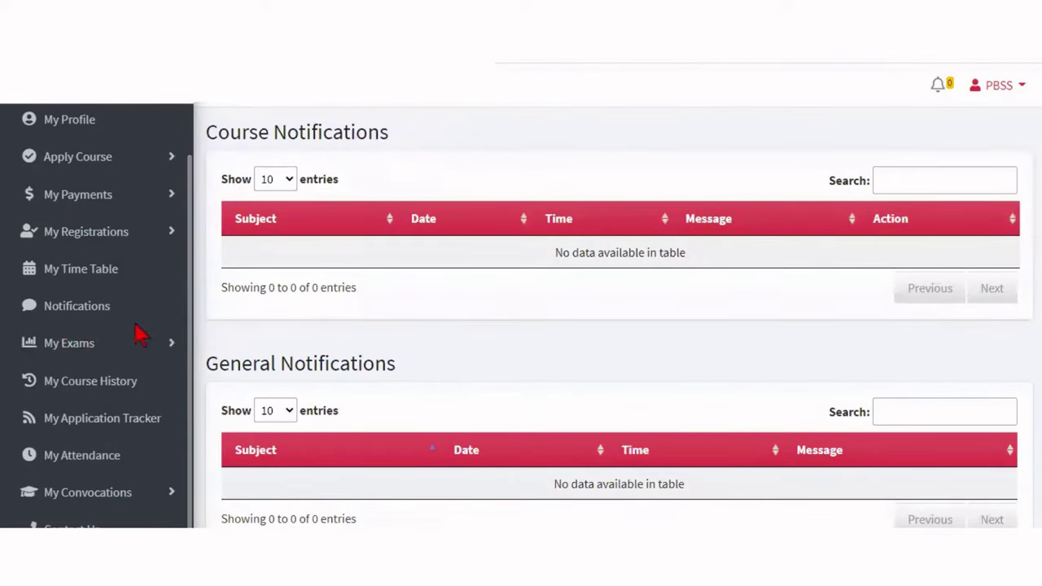
click(109, 359)
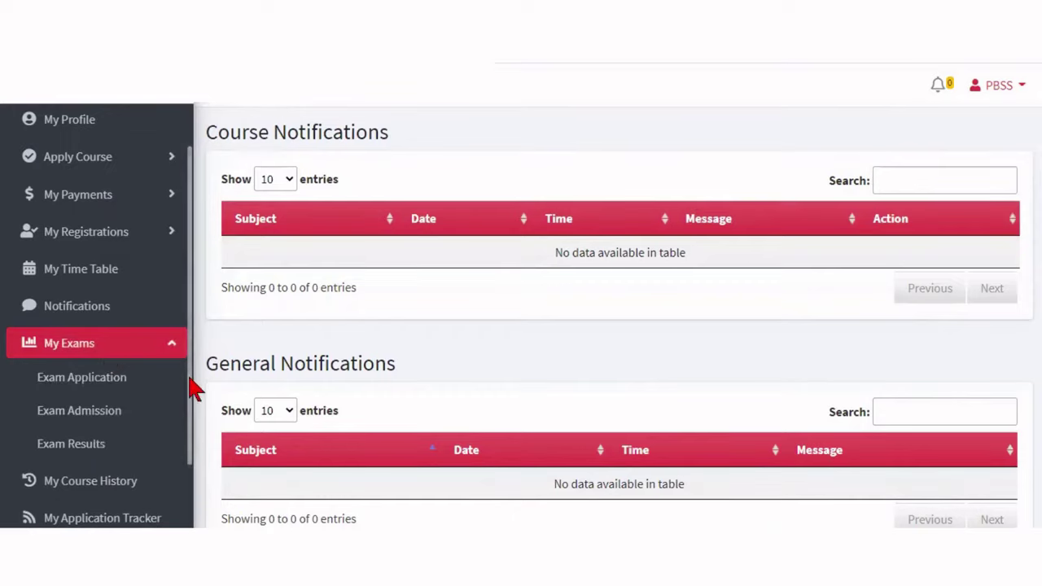
scroll(189, 464, down, 3)
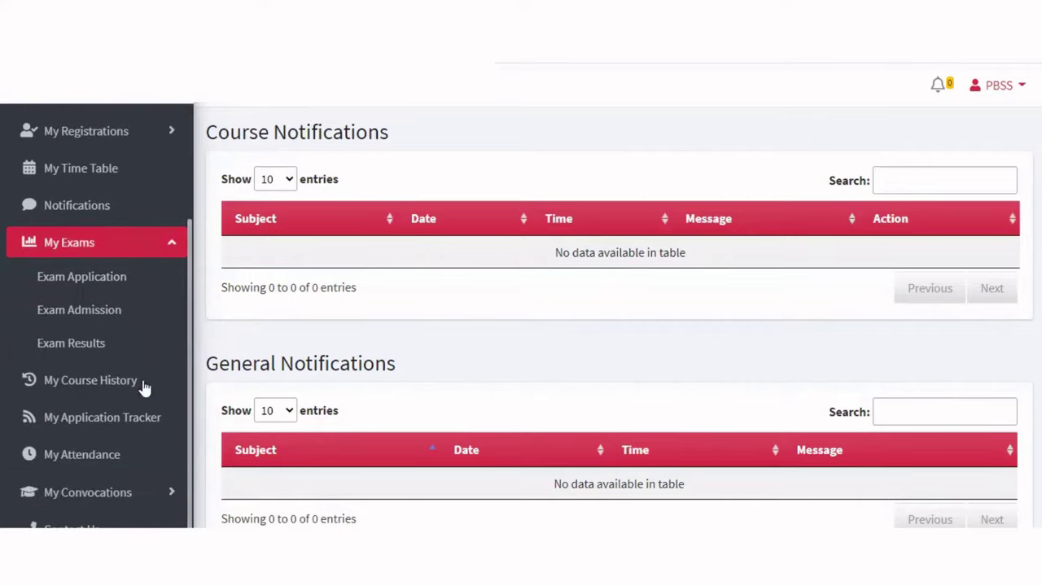
click(105, 355)
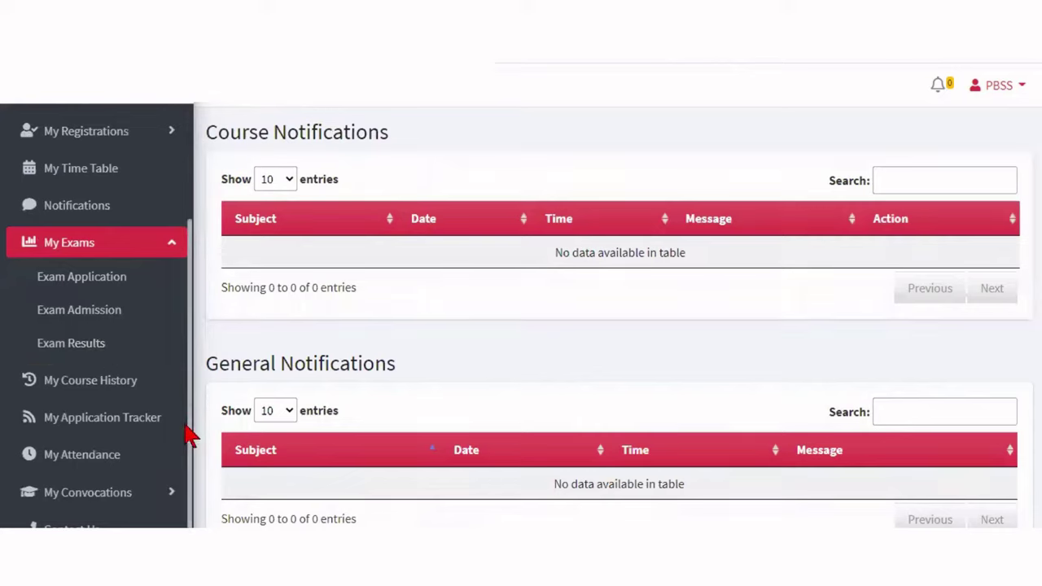
View the submitted applications in My Application Tracker and the course and semester selection in My Attendance
click(140, 429)
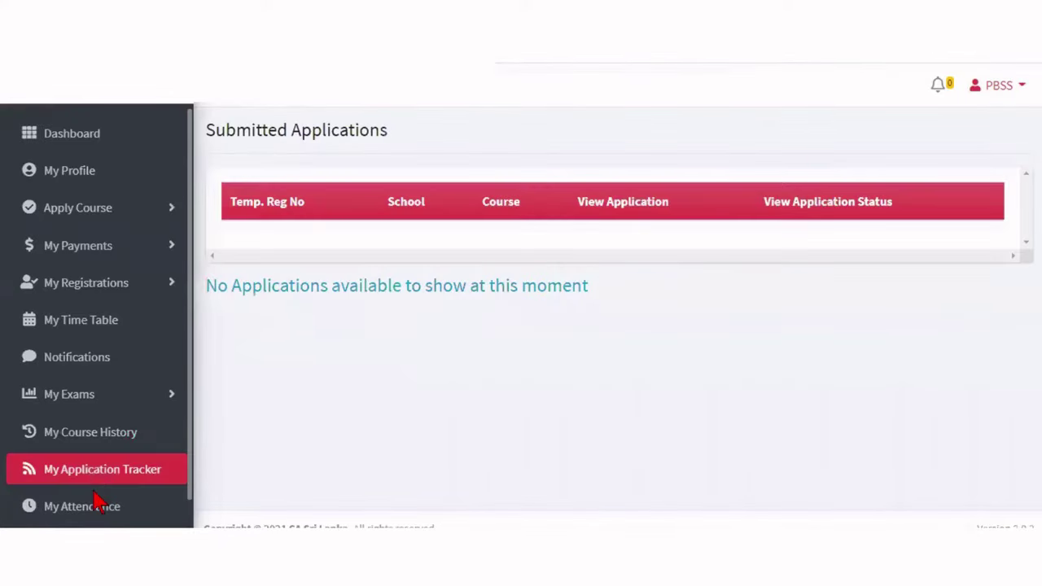
click(98, 502)
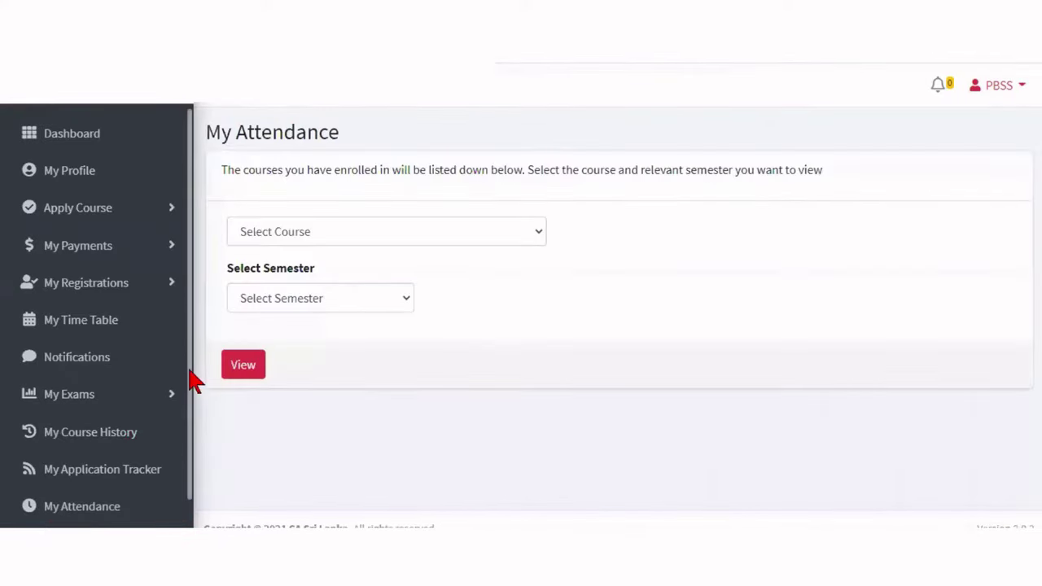
scroll(186, 442, down, 1)
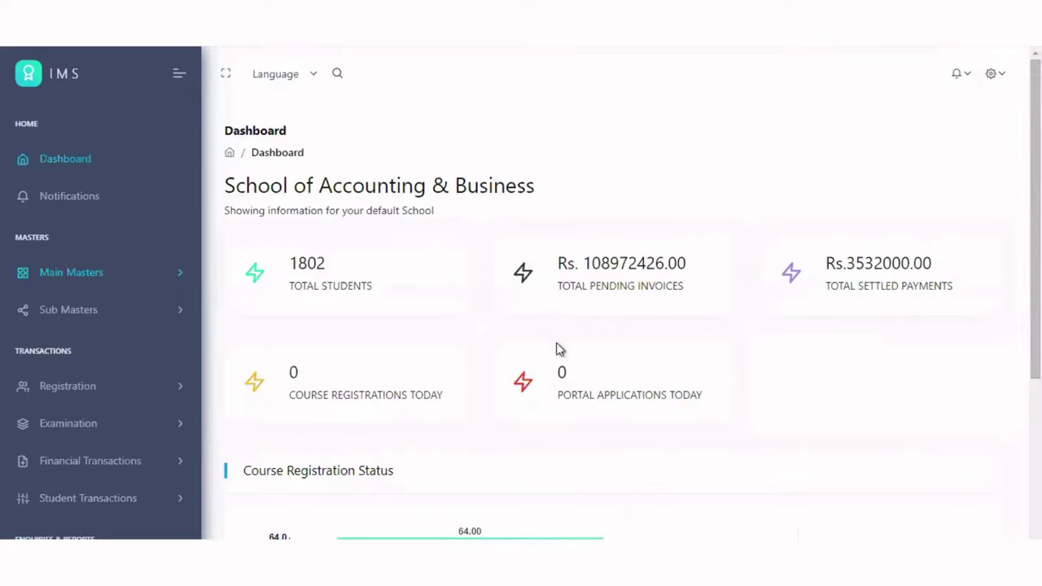
In the IMS back-office system, view the document approval notifications and open the Student form from Main Masters
click(82, 206)
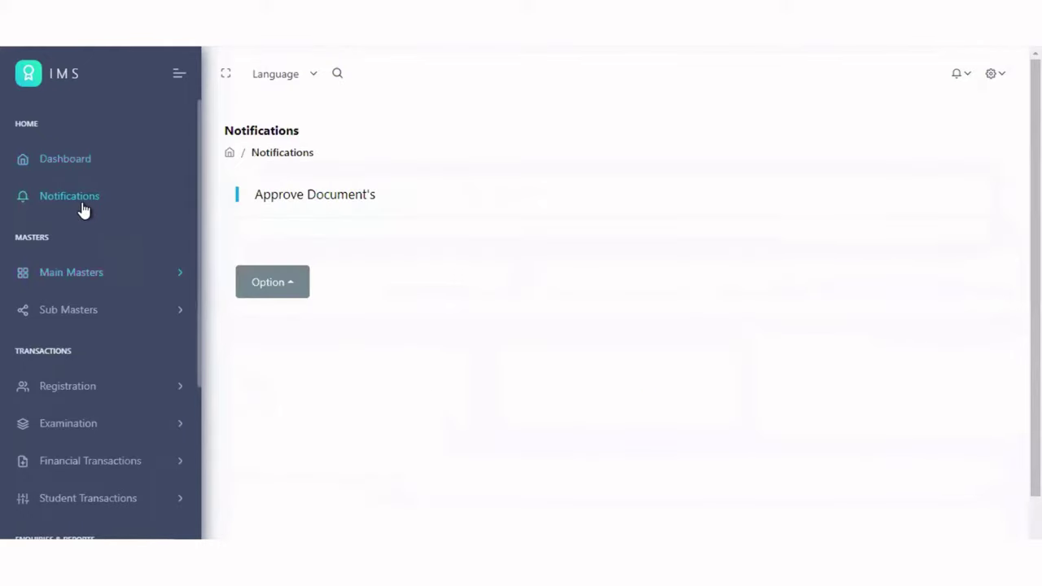
click(79, 280)
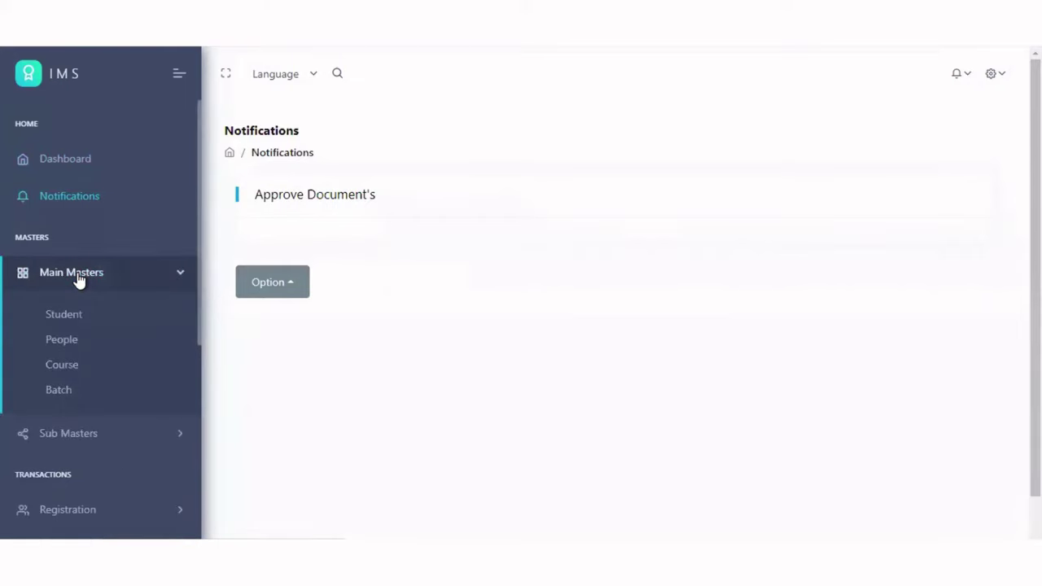
click(72, 324)
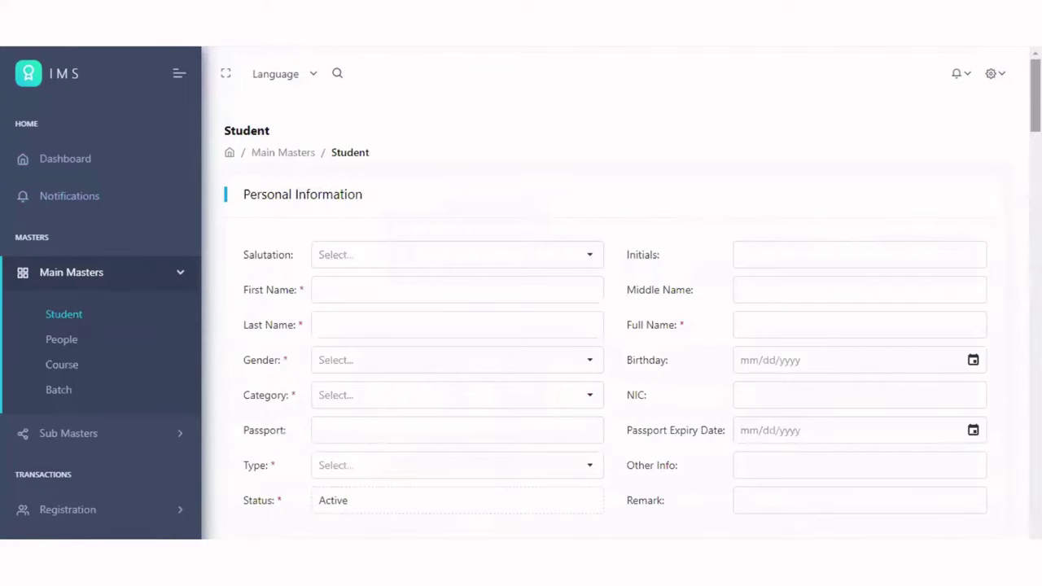
Examine the Student form's contact details, addresses, education, academic and professional qualification, and employment history sections
scroll(619, 326, down, 9)
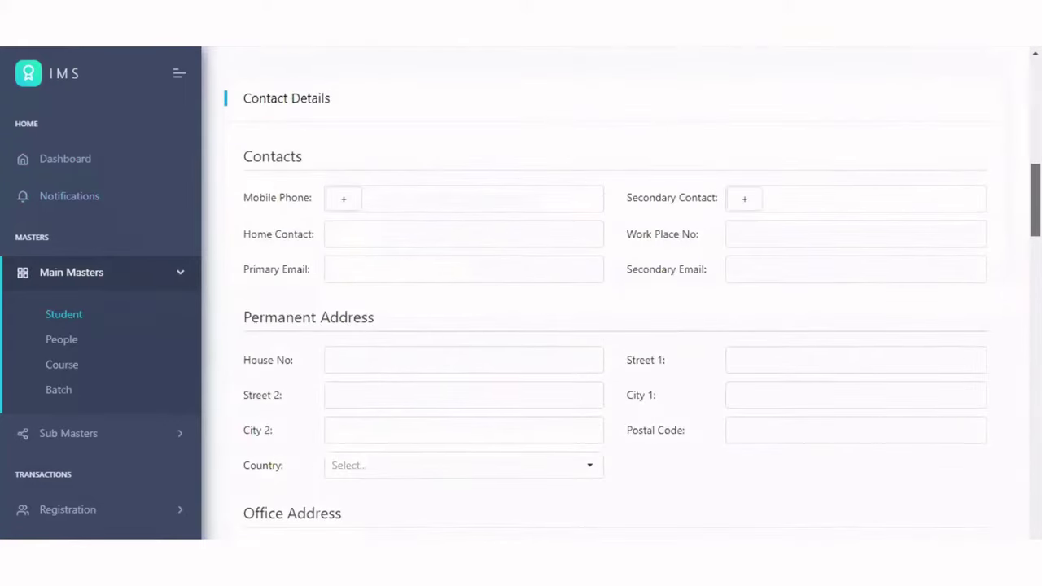
scroll(619, 326, down, 8)
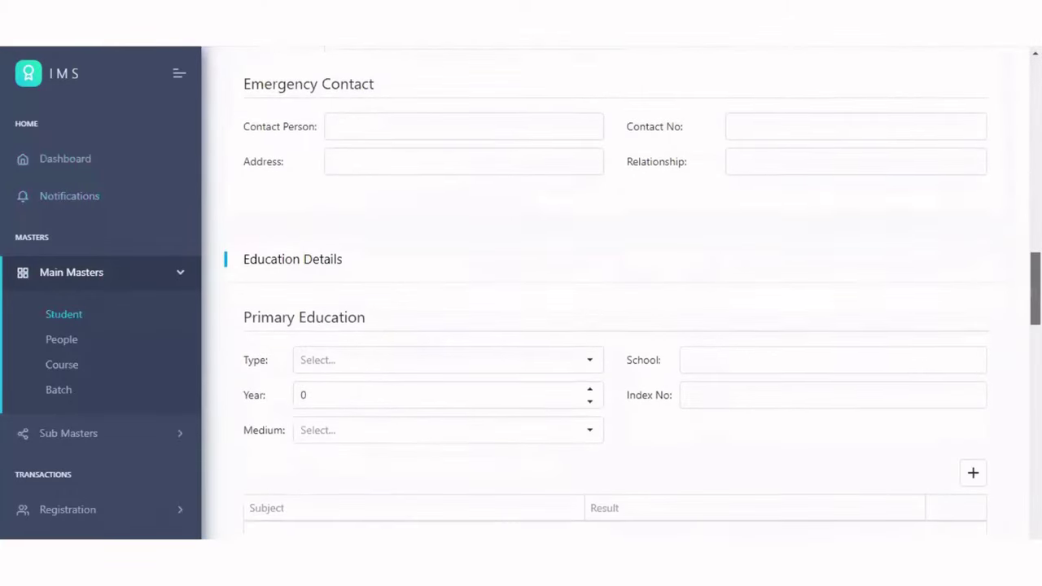
scroll(619, 326, down, 5)
scroll(619, 326, down, 5)
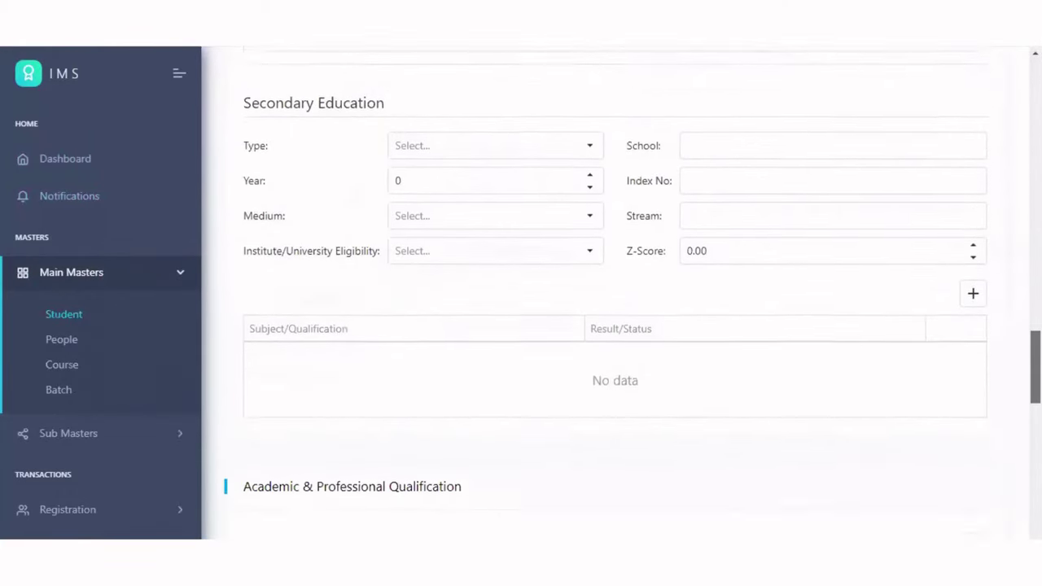
scroll(618, 326, down, 2)
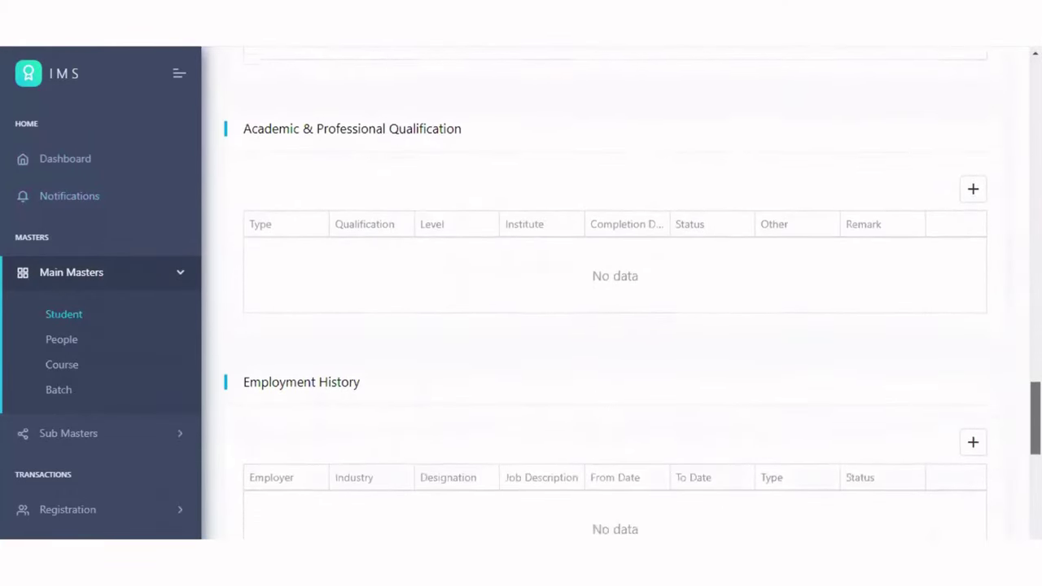
View the Student form's Guardian and Course History sections, and return to the Personal Information section
scroll(619, 326, down, 4)
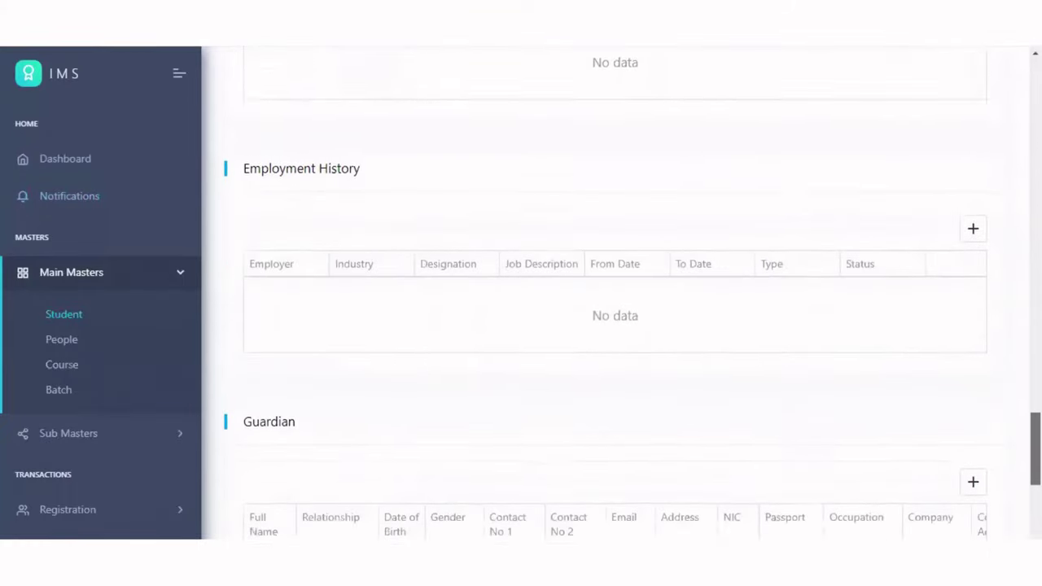
scroll(619, 325, down, 3)
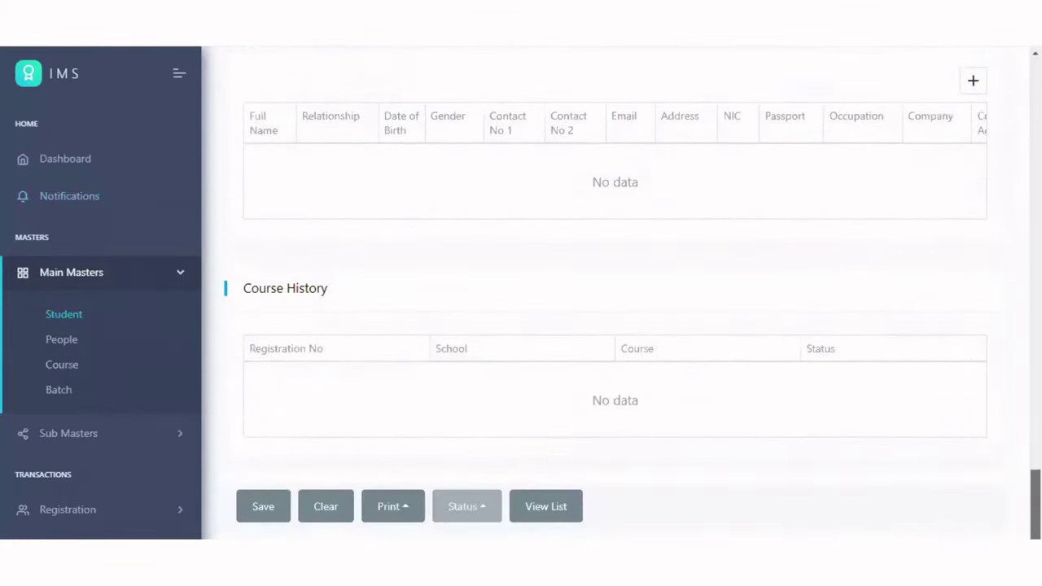
drag(1036, 505, 1035, 95)
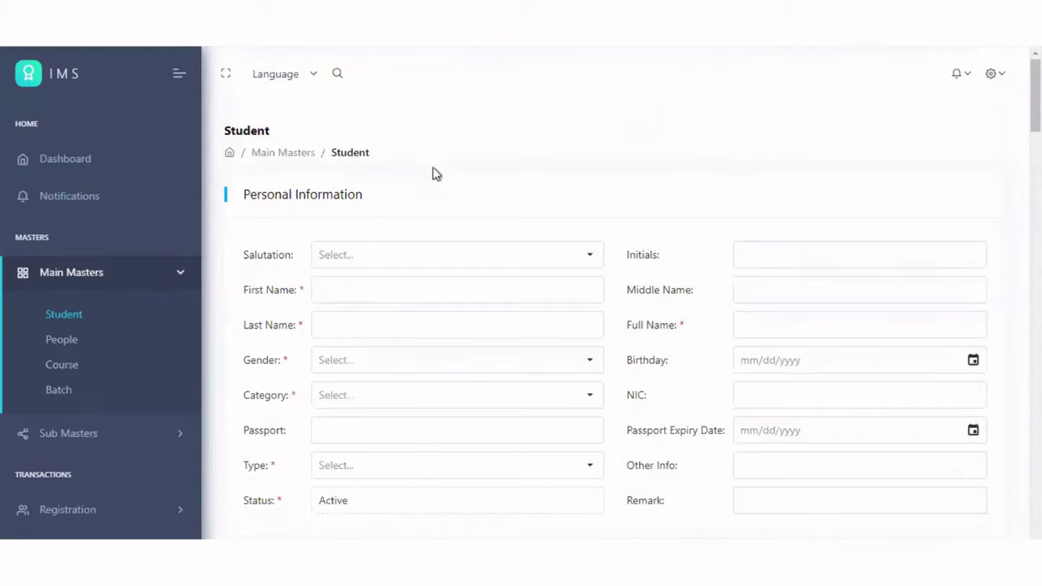
Open the People form in Main Masters and view its People, Qualification and Role & Fees sections
click(61, 348)
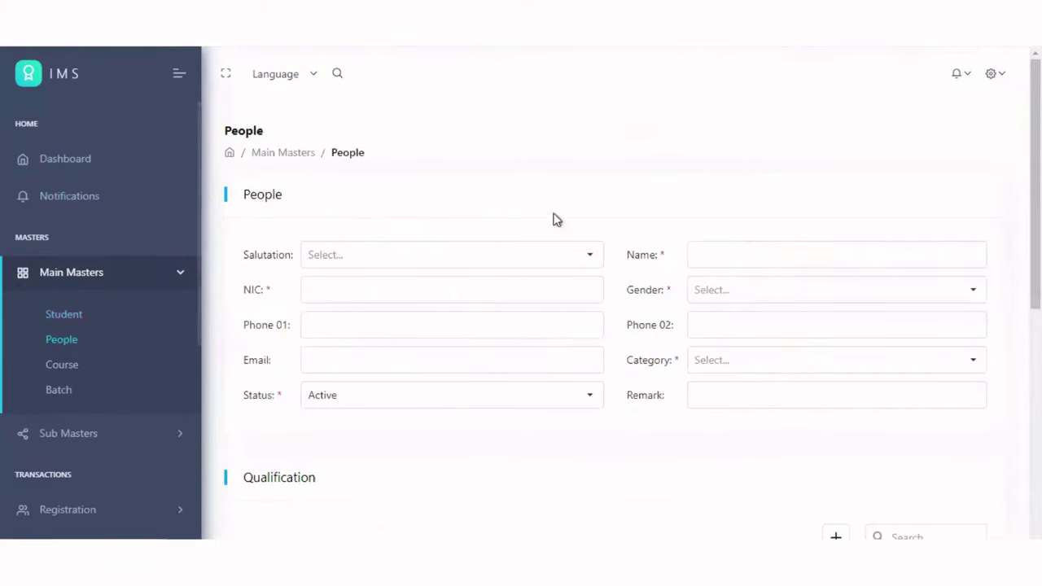
scroll(619, 302, down, 5)
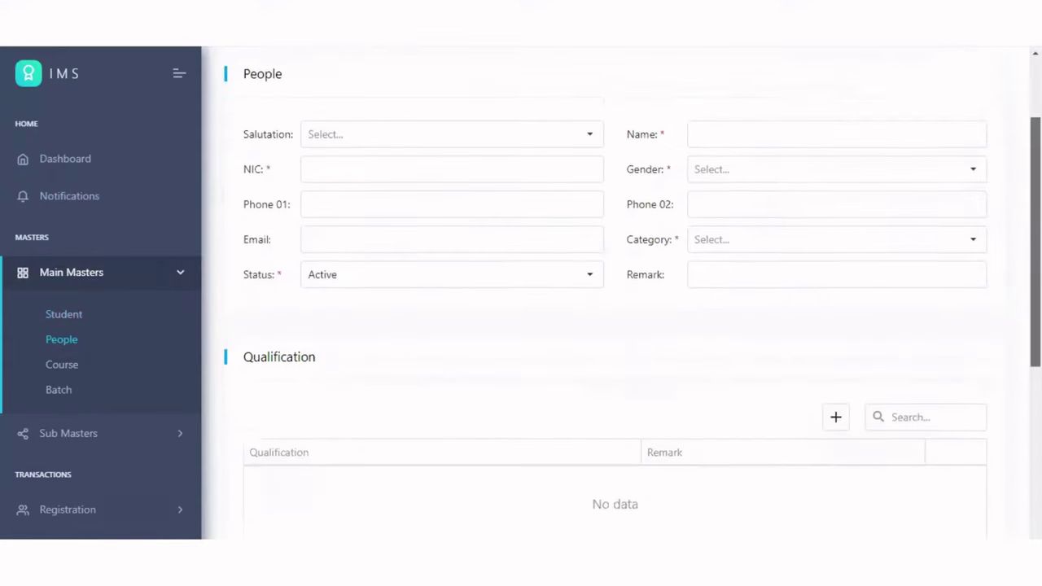
scroll(618, 301, up, 5)
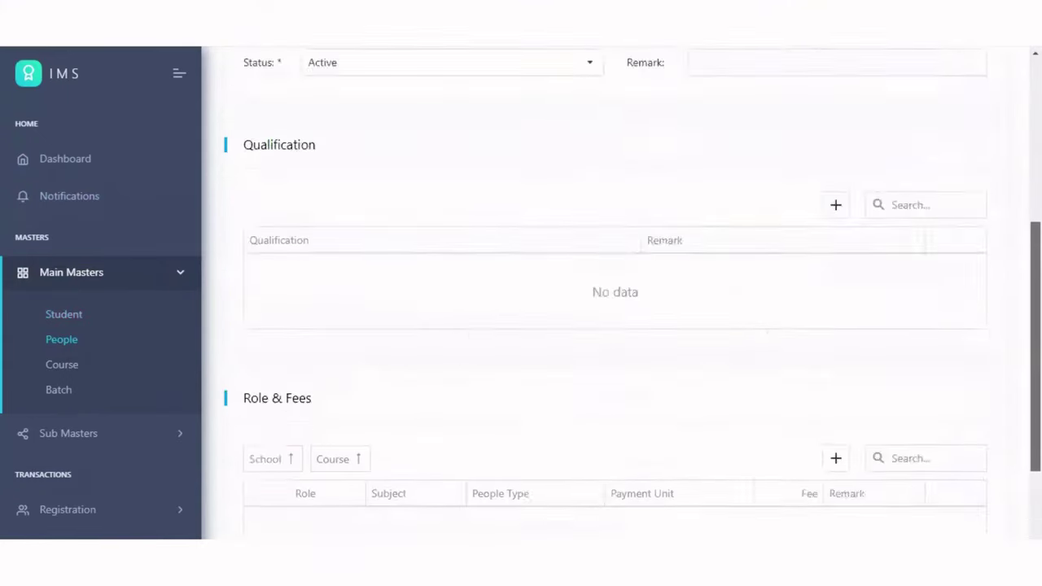
View the Course form's entry requirements and payment plans and the Batch form's general details, and collapse Main Masters
click(61, 366)
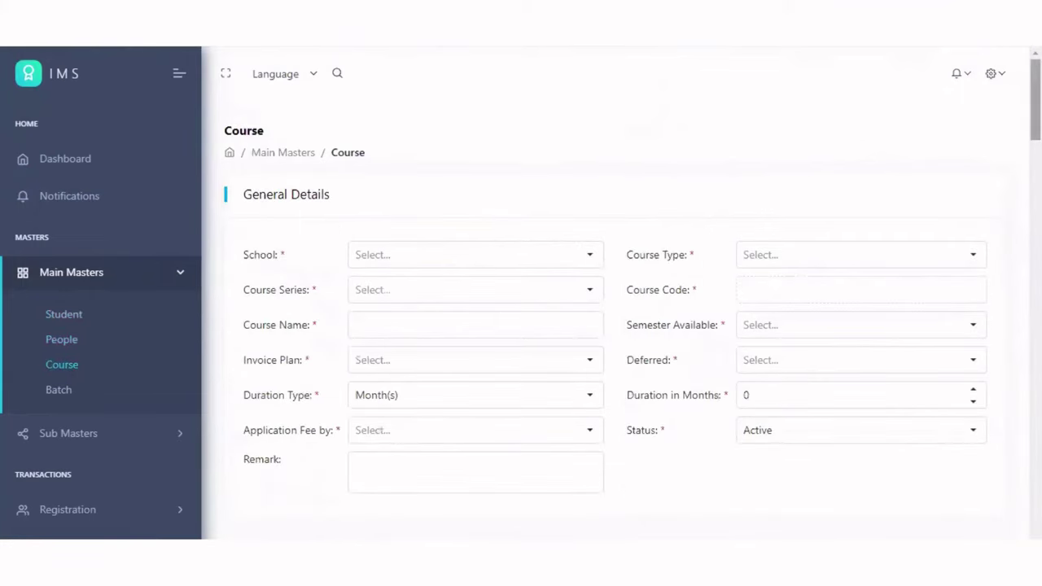
scroll(305, 352, down, 5)
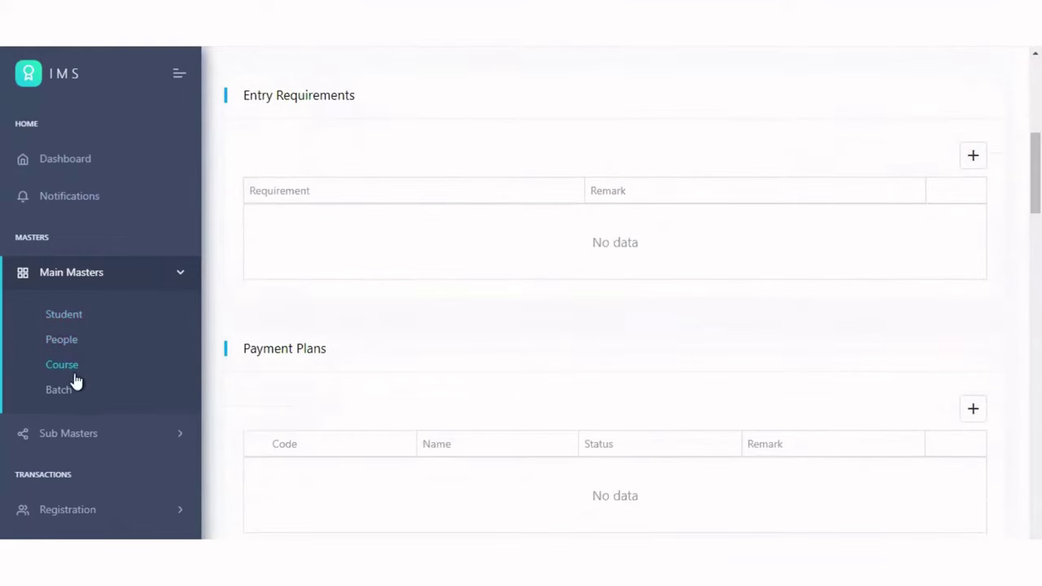
click(57, 391)
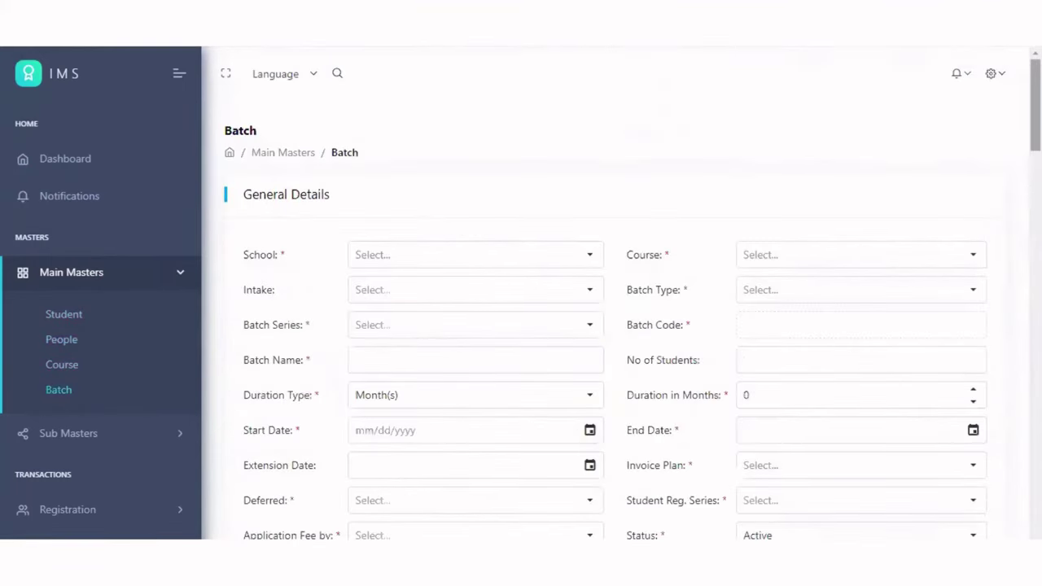
scroll(602, 326, down, 4)
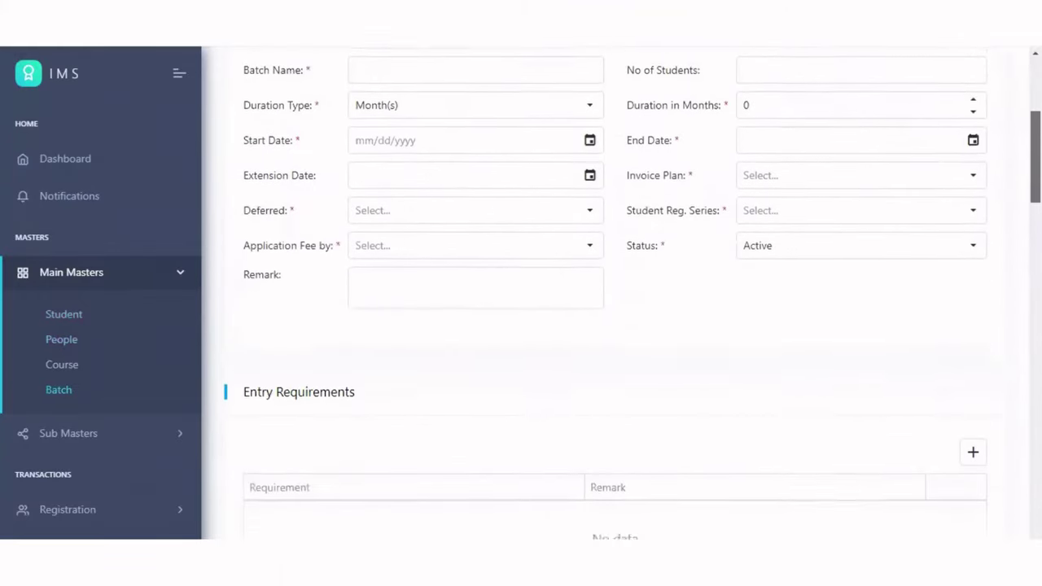
scroll(602, 326, up, 4)
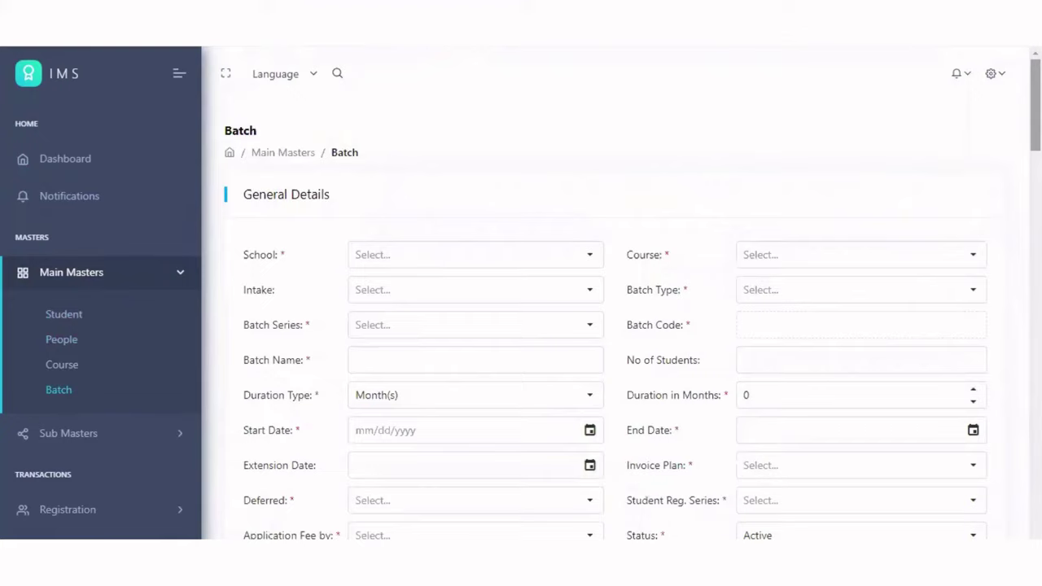
click(88, 277)
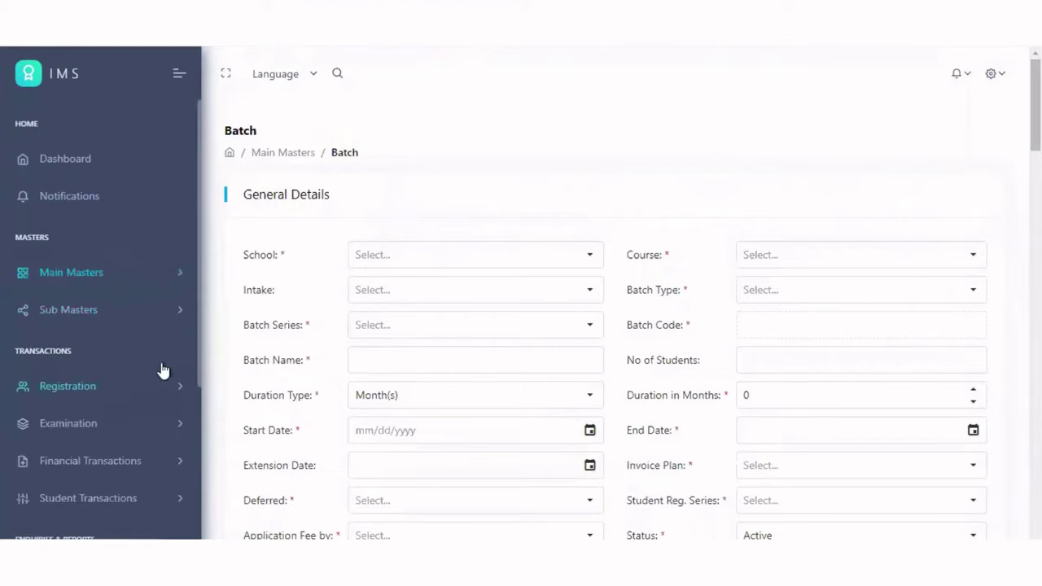
Expand the Registration transactions and view the Application and Application Assessment pages
drag(197, 331, 196, 417)
click(101, 243)
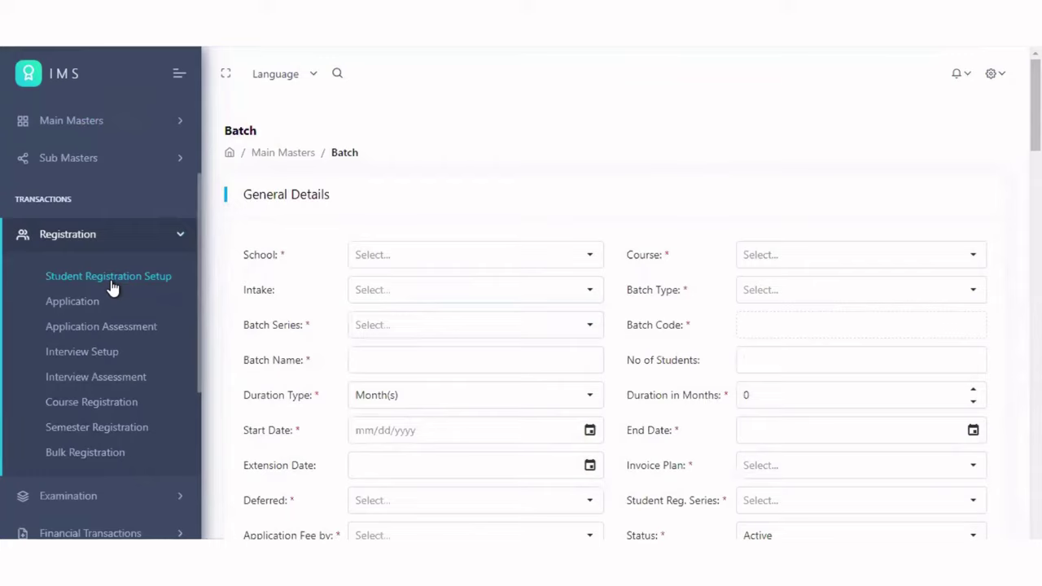
click(92, 308)
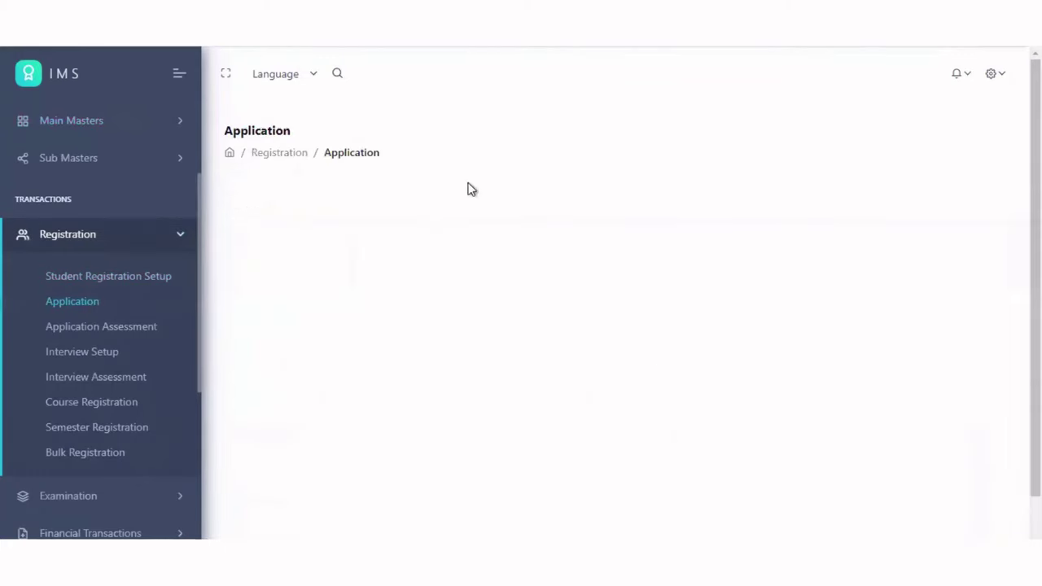
click(125, 334)
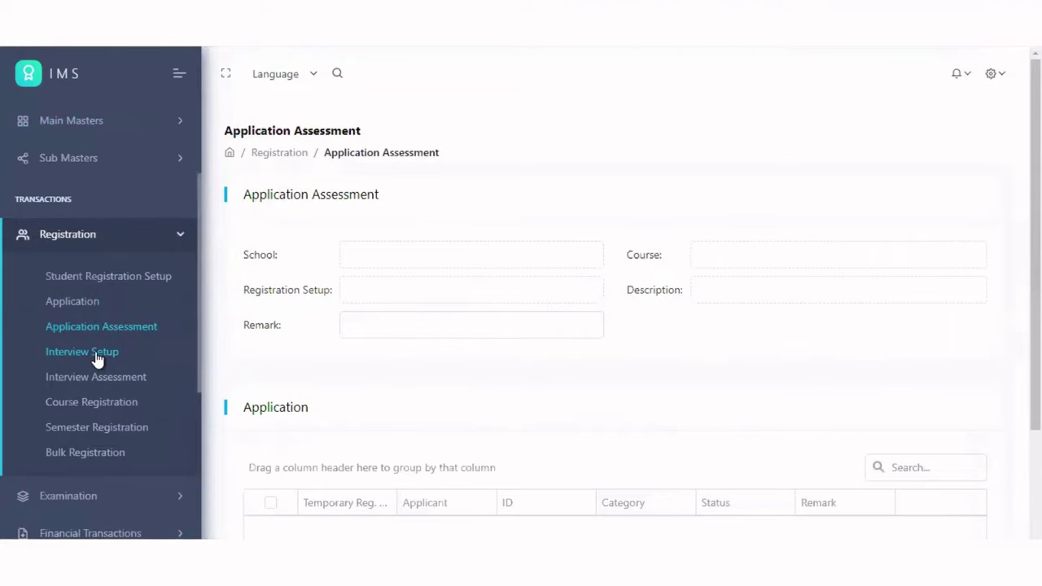
Open Interview Setup under Registration and examine its details, Interview Time Slot and Applicants sections
click(97, 355)
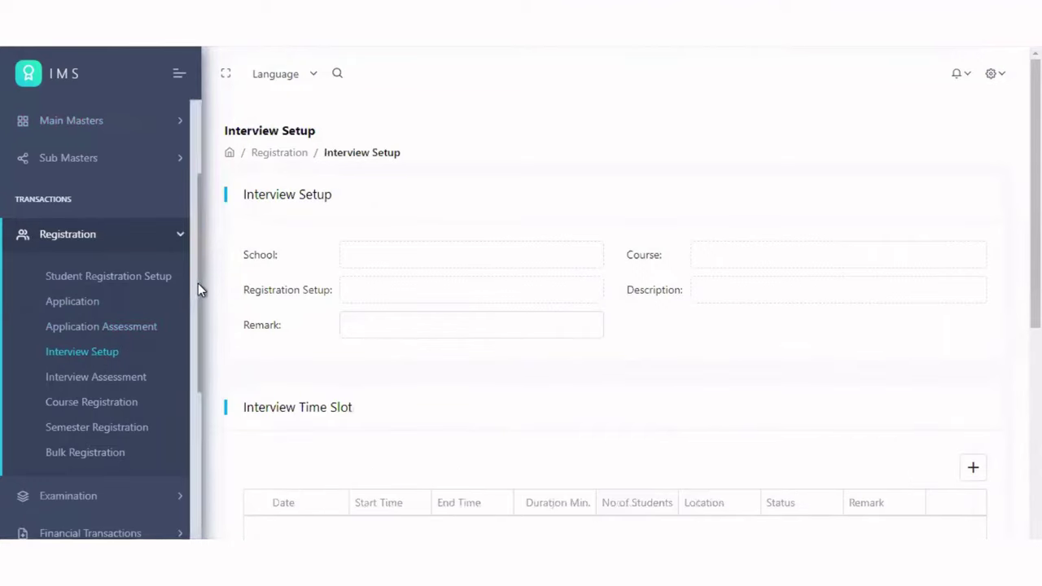
drag(198, 284, 193, 344)
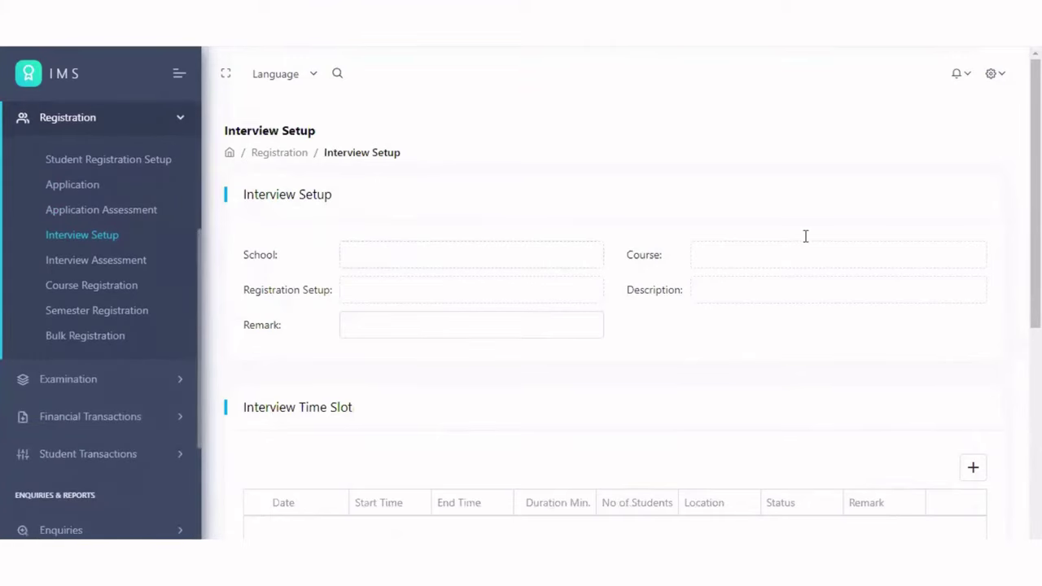
drag(1035, 262, 1035, 477)
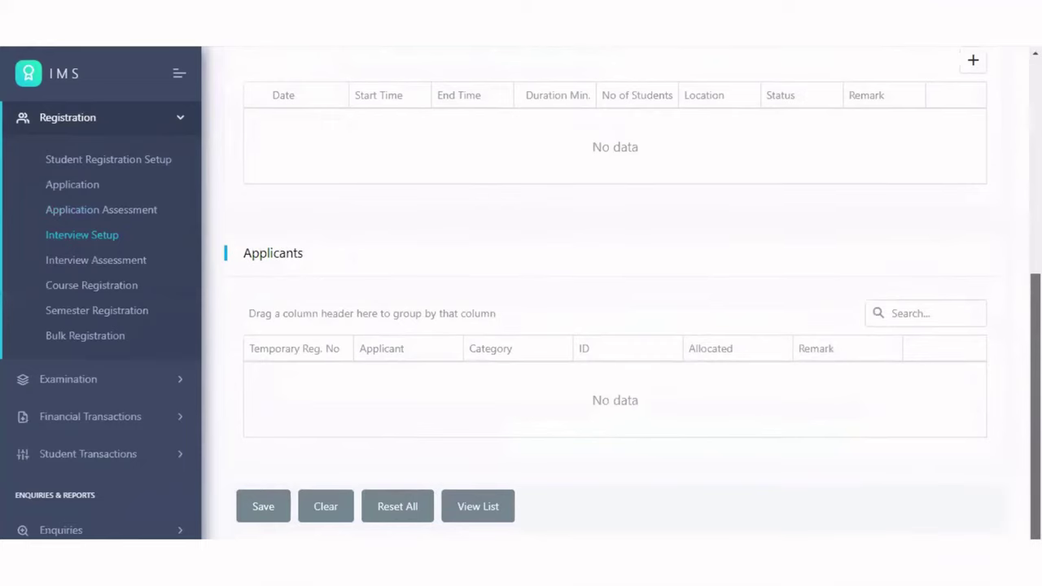
scroll(634, 336, up, 5)
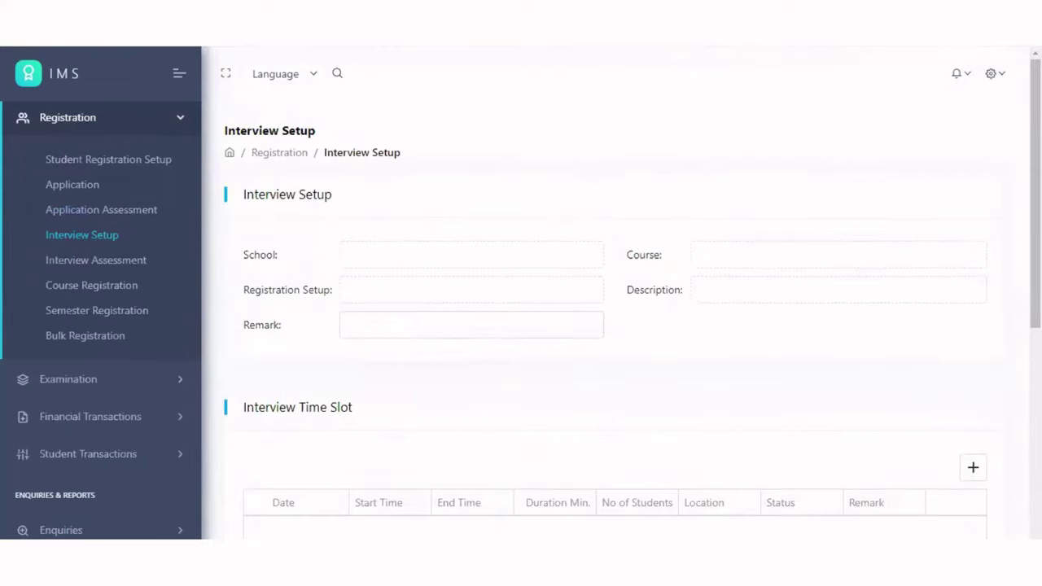
scroll(633, 336, down, 5)
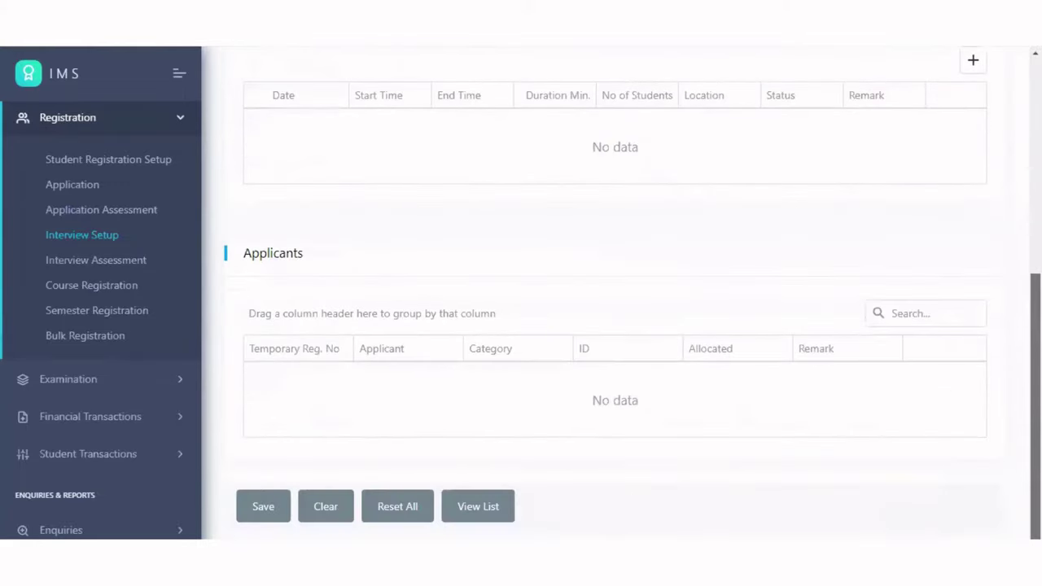
scroll(380, 237, up, 5)
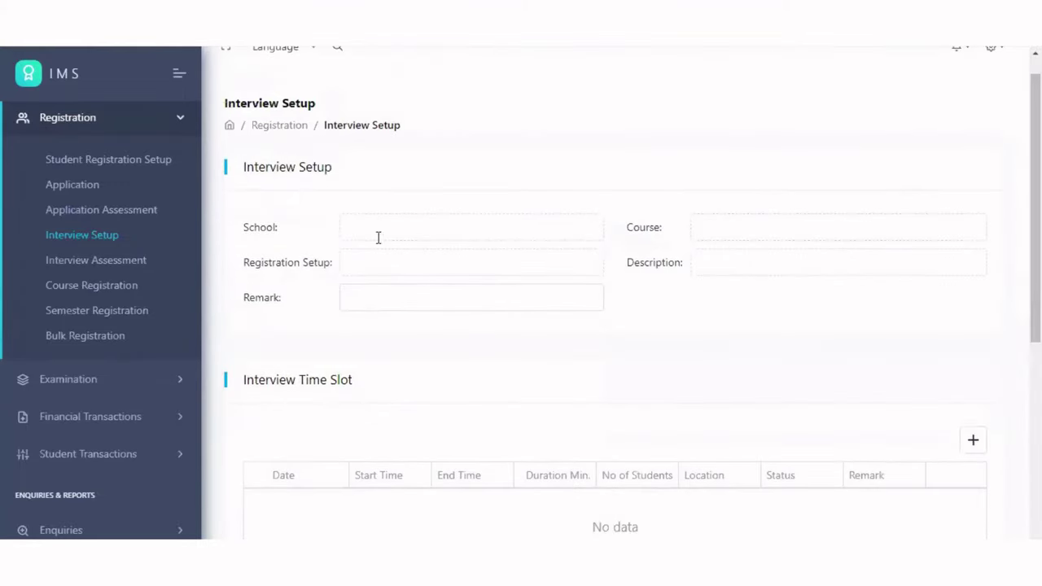
Open Course Registration and look through its process stages and general registration fields
click(90, 290)
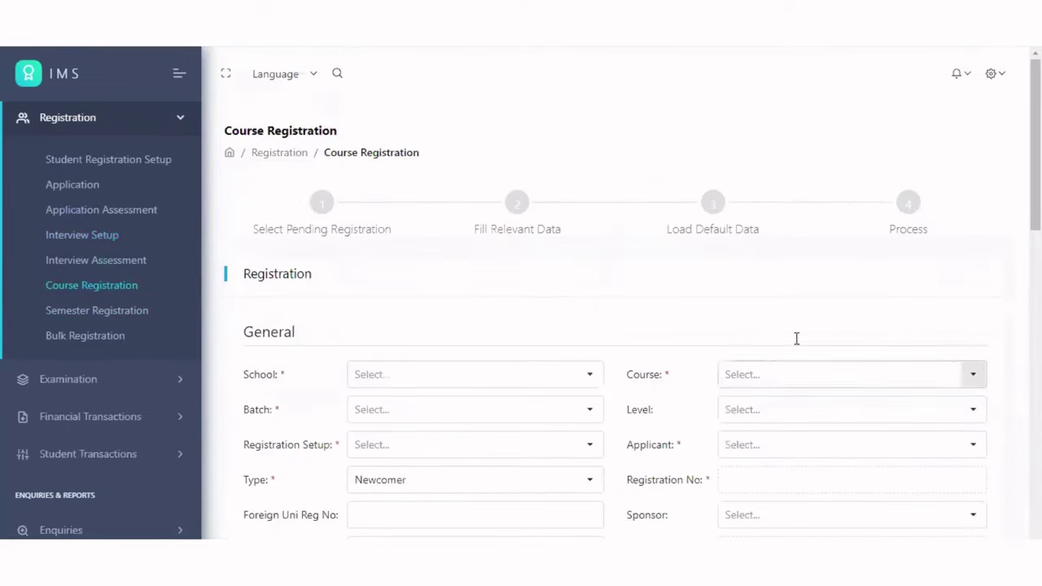
scroll(886, 118, down, 6)
scroll(886, 118, up, 6)
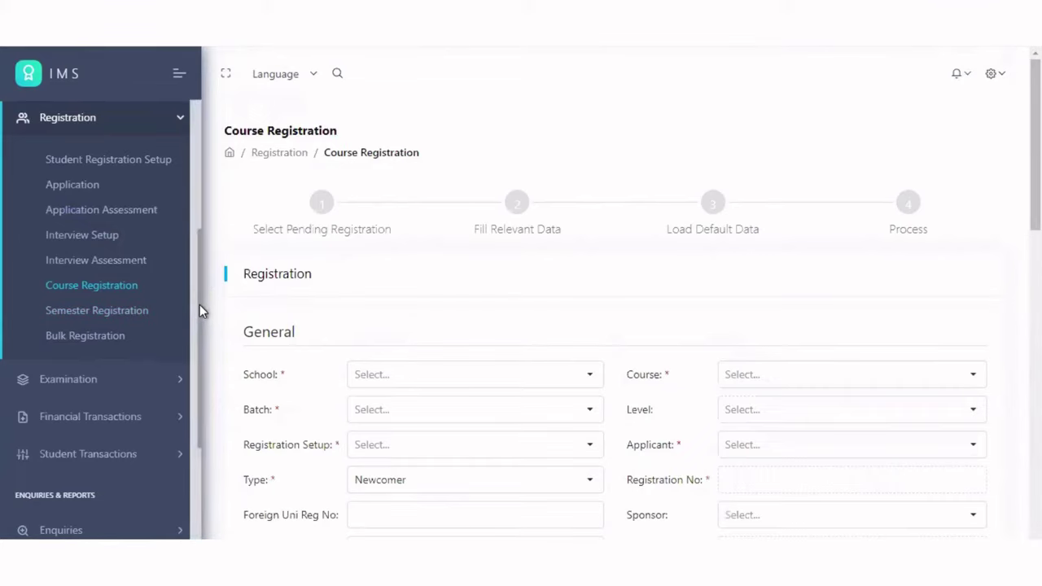
Expand the Examination transactions and view the Examination Setup form and the Admission page with its student admission grid
scroll(195, 326, down, 1)
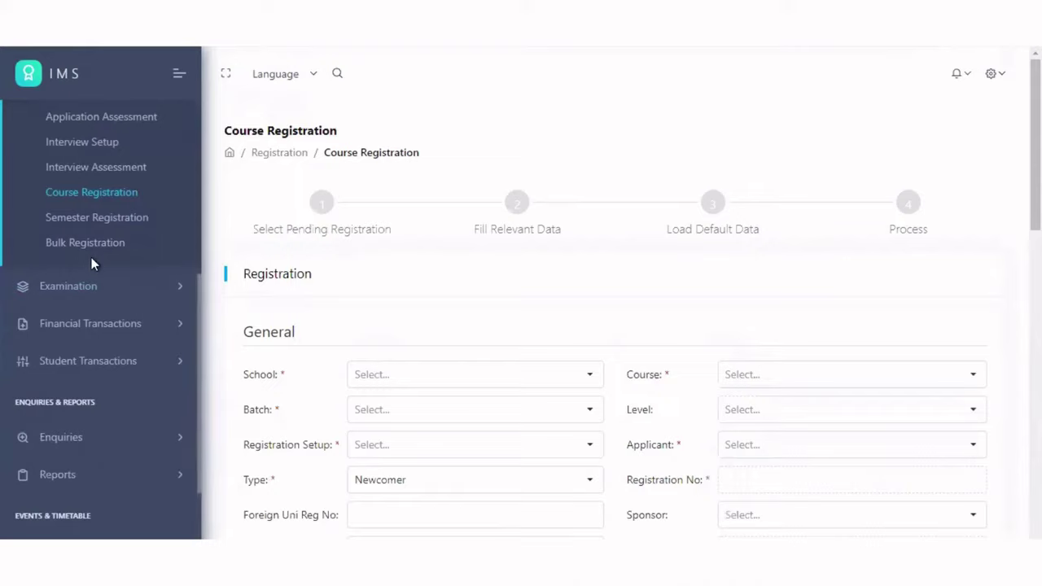
click(121, 289)
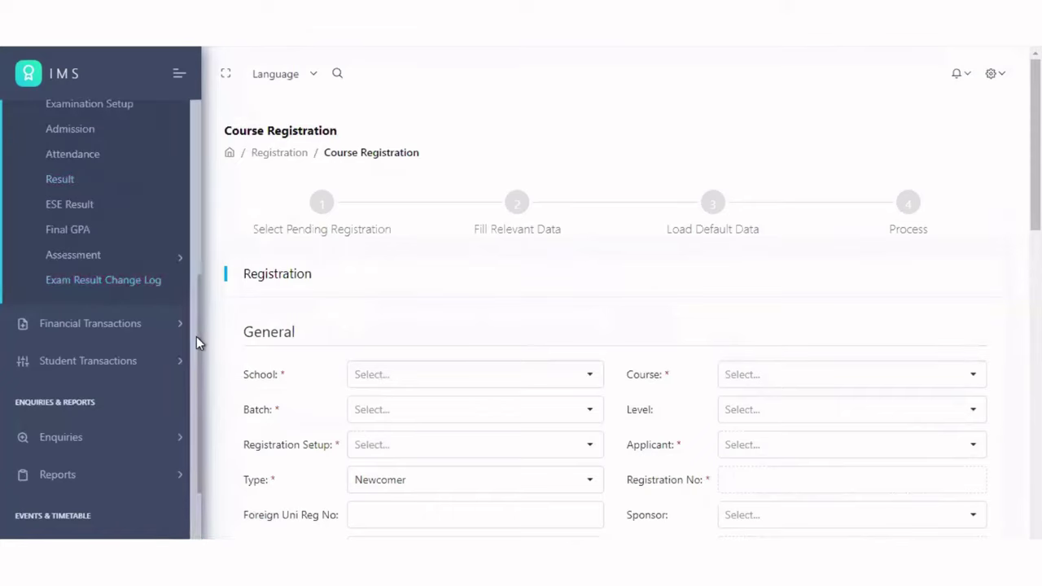
drag(199, 340, 141, 266)
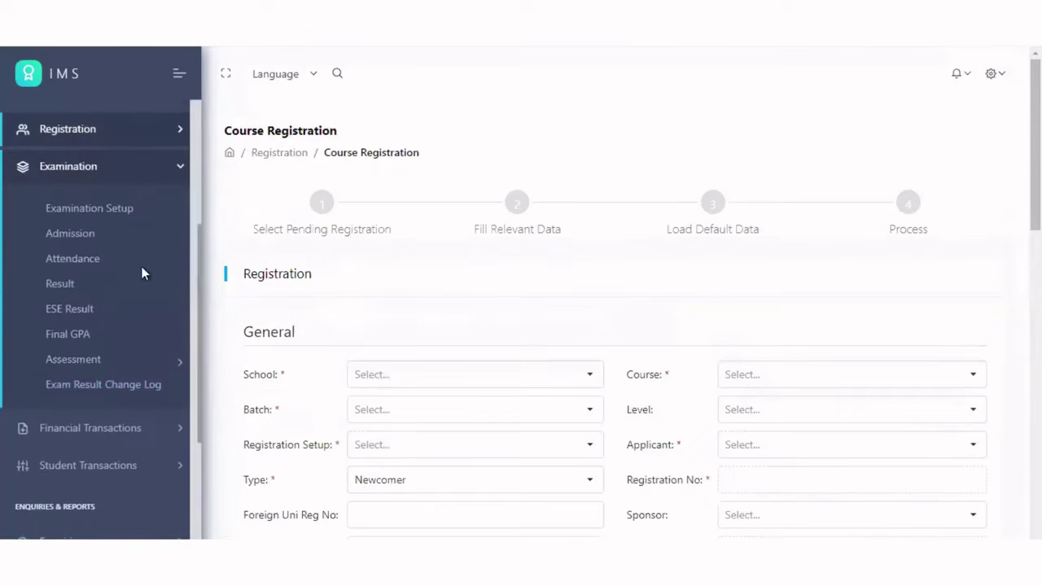
click(112, 210)
scroll(484, 160, down, 1)
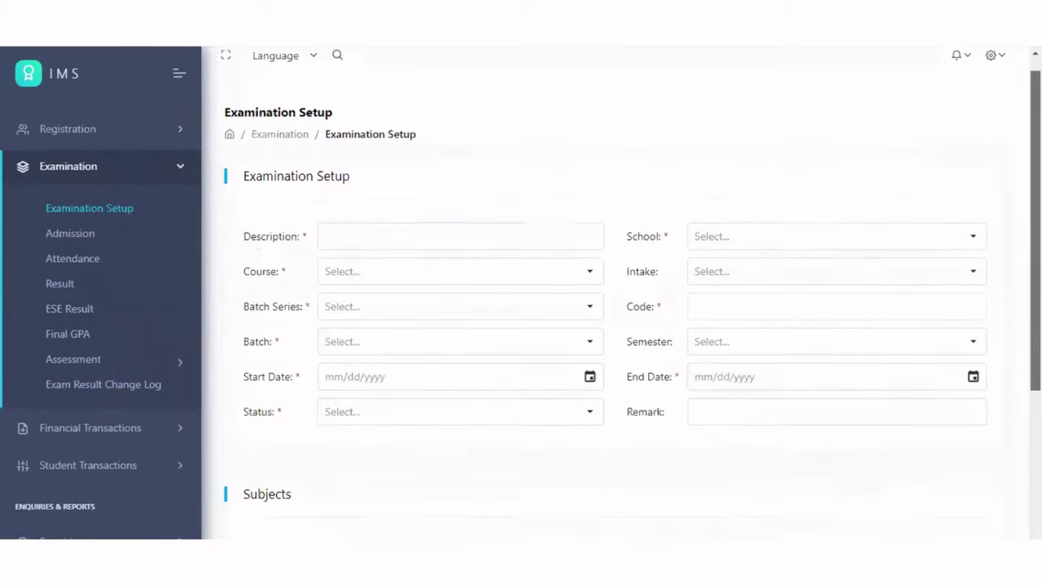
click(75, 237)
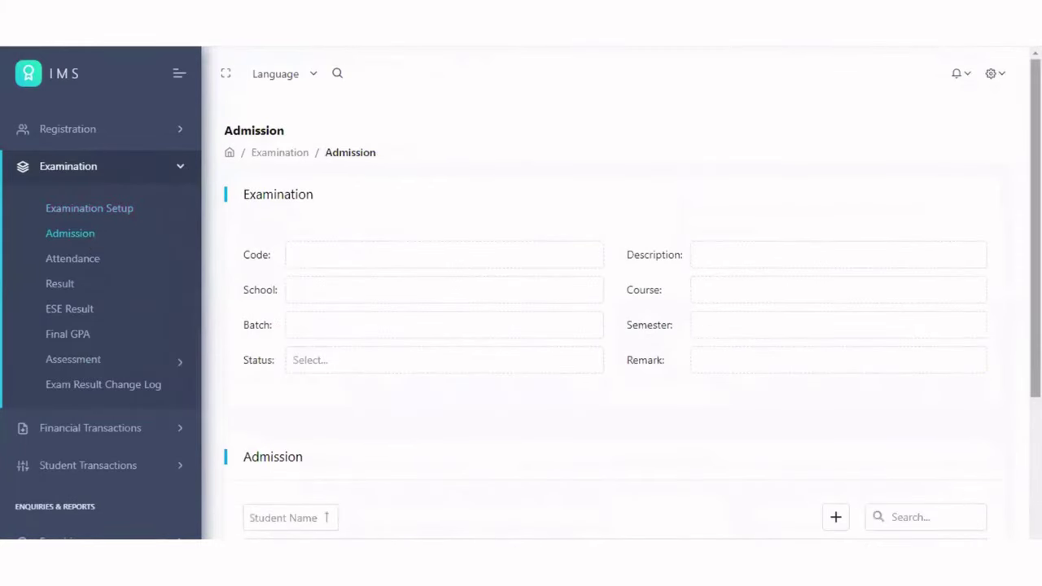
drag(1035, 277, 1036, 423)
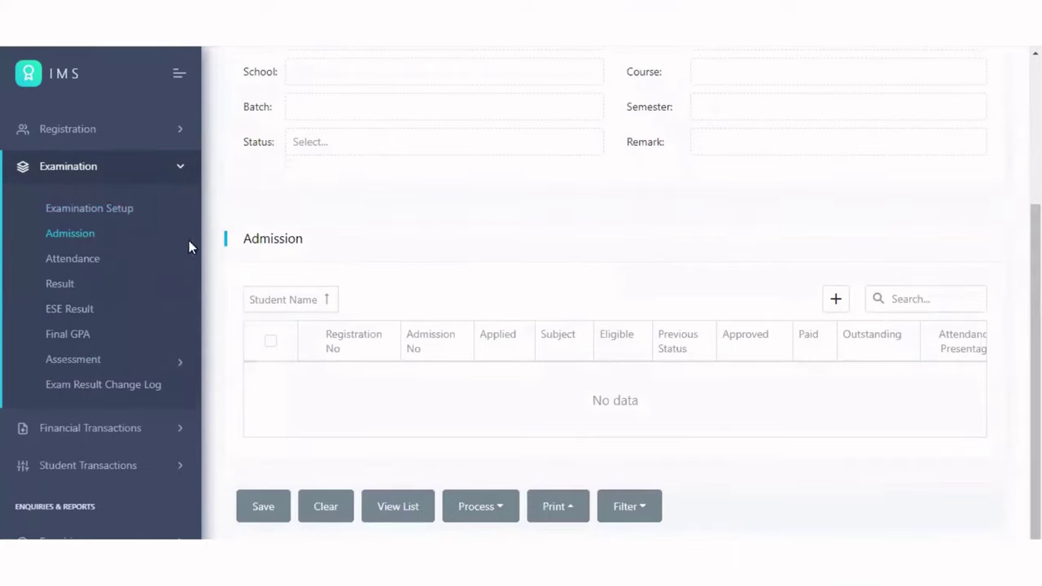
View the Attendance and Result pages under Examination, including their selection fields and file upload sections
click(73, 262)
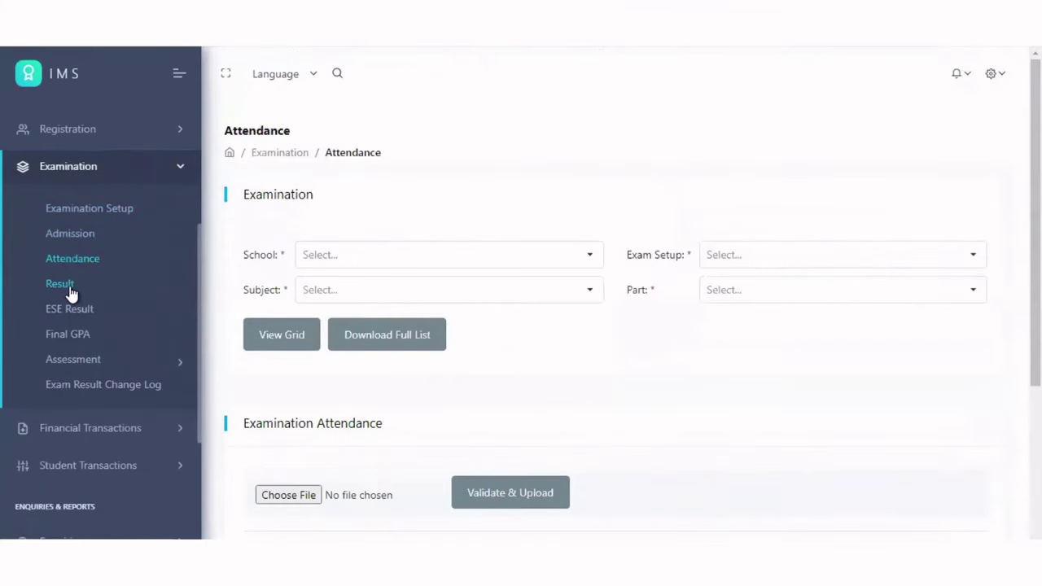
click(71, 293)
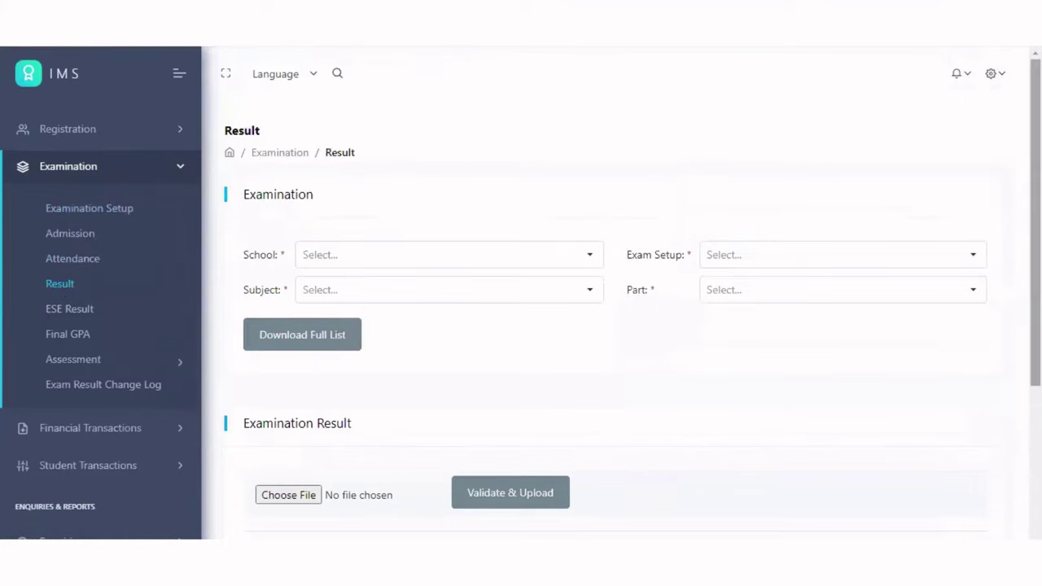
mouse_move(1036, 220)
mouse_down()
mouse_move(1036, 375)
mouse_move(1036, 218)
mouse_up()
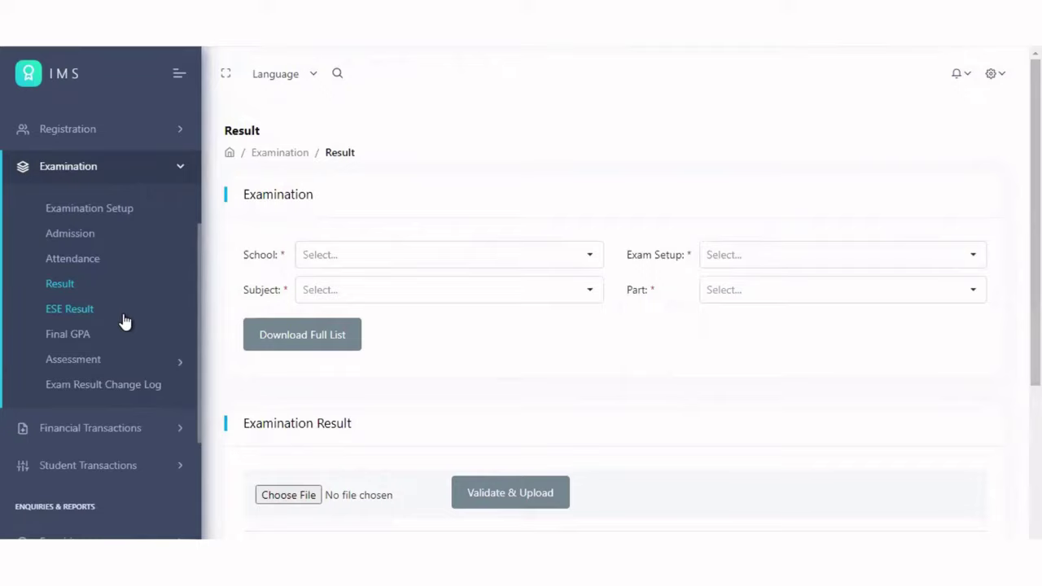
Open the Final GPA page, view its Examination Final Result section, and collapse the Examination group
click(88, 344)
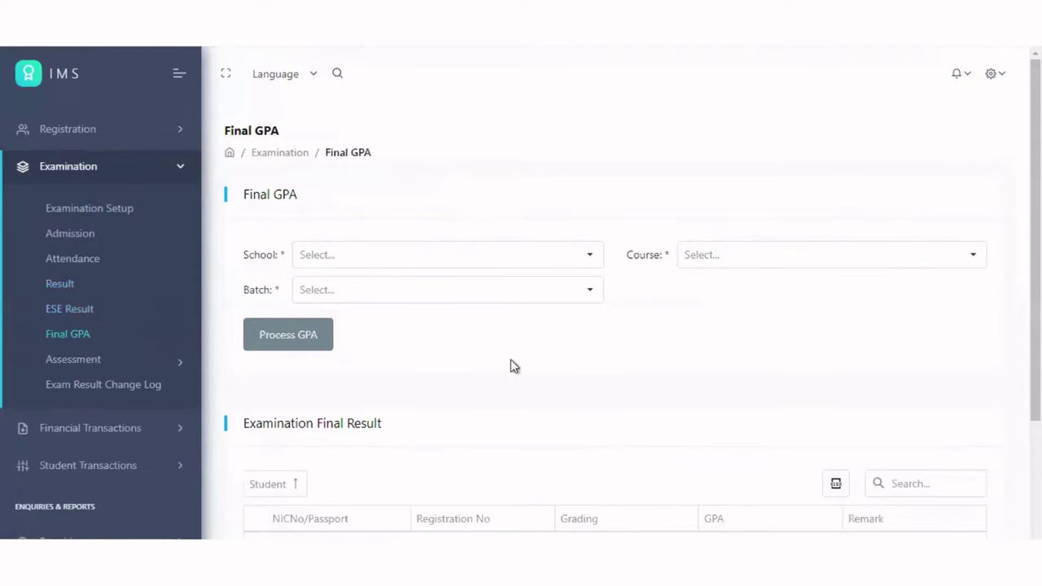
scroll(511, 359, down, 1)
scroll(890, 305, down, 2)
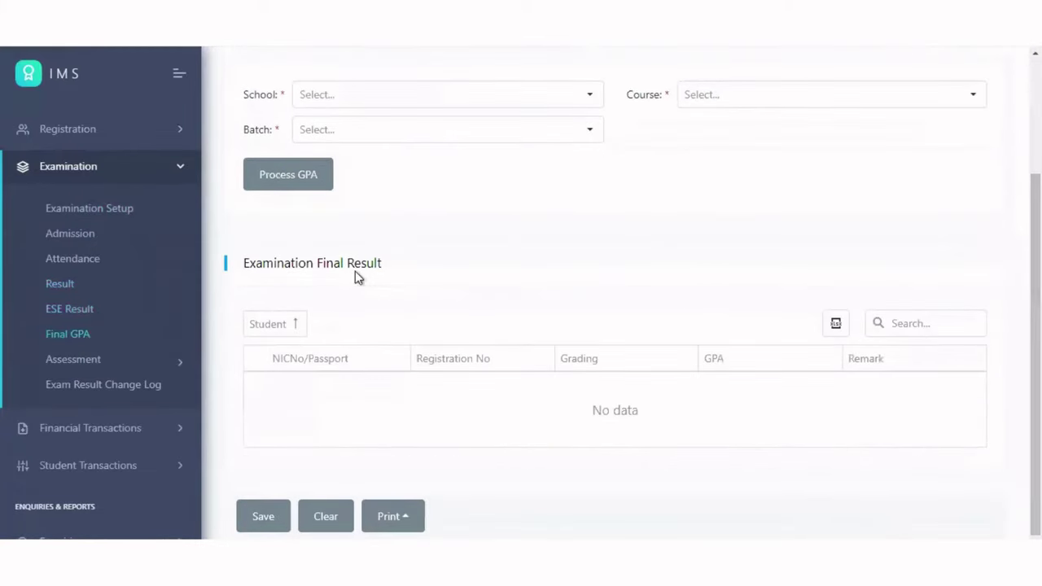
click(112, 171)
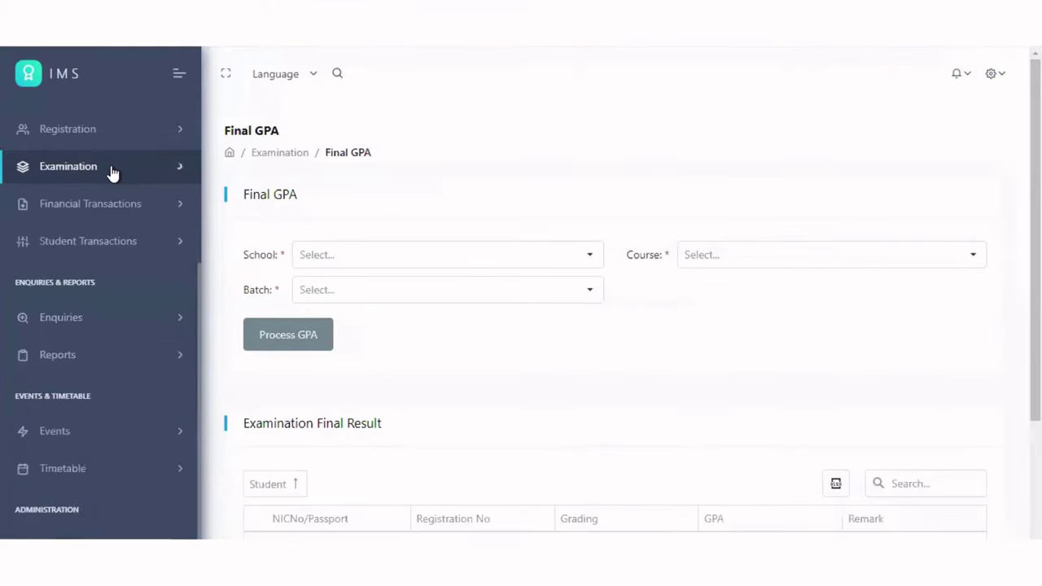
Expand Financial Transactions and look through the Bulk Invoice page's filter, posting and discount details and Due Invoices grid
click(120, 211)
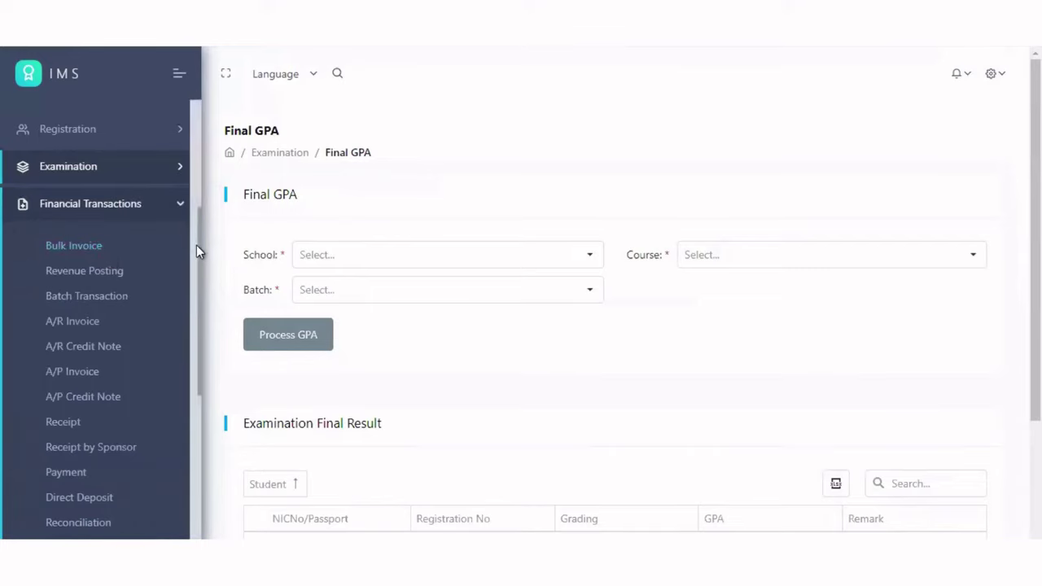
click(99, 248)
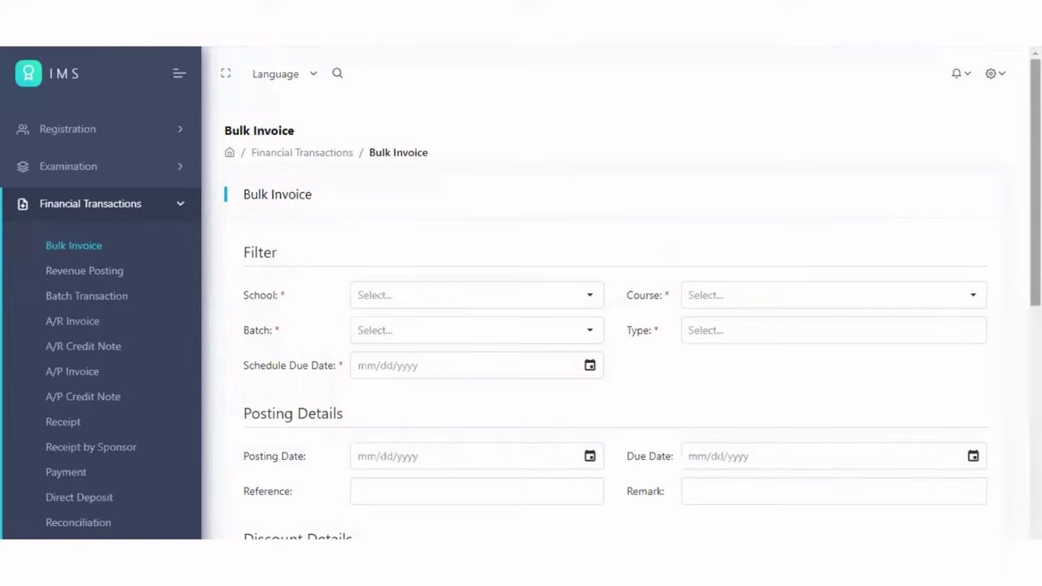
scroll(372, 282, down, 5)
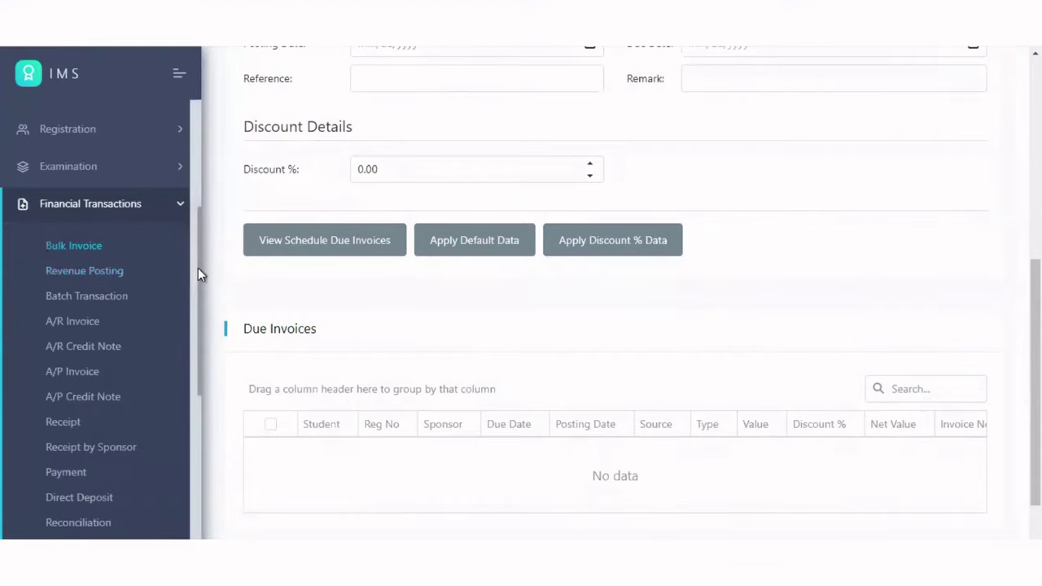
View the A/R Invoice form under Financial Transactions and collapse the group
scroll(198, 274, down, 2)
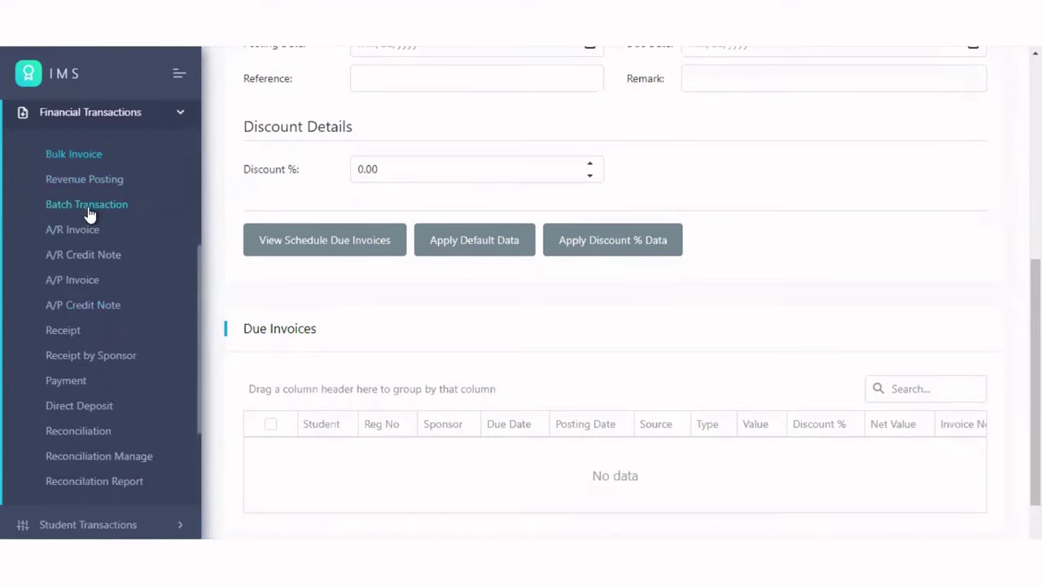
click(80, 231)
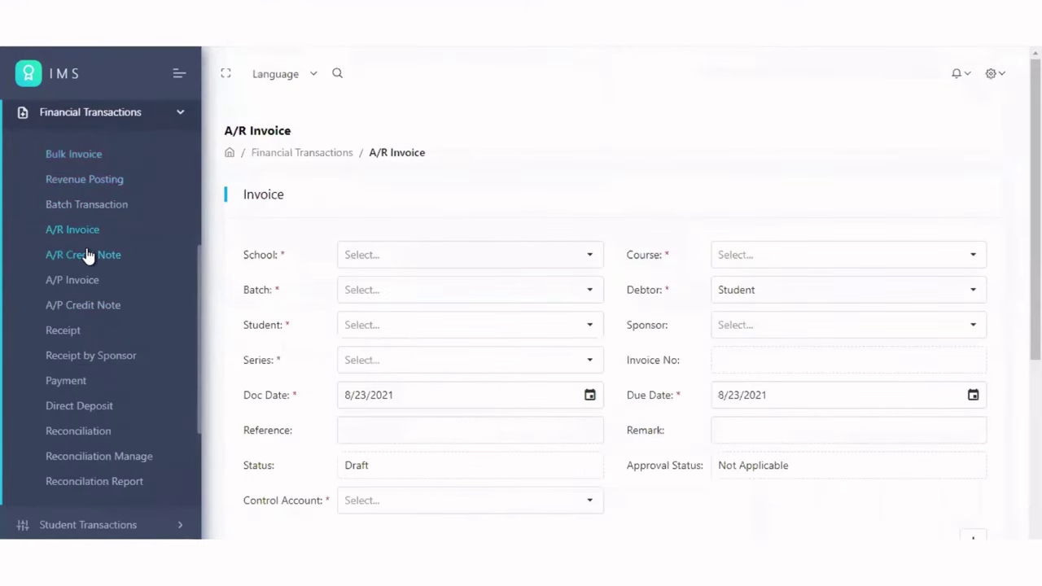
click(64, 334)
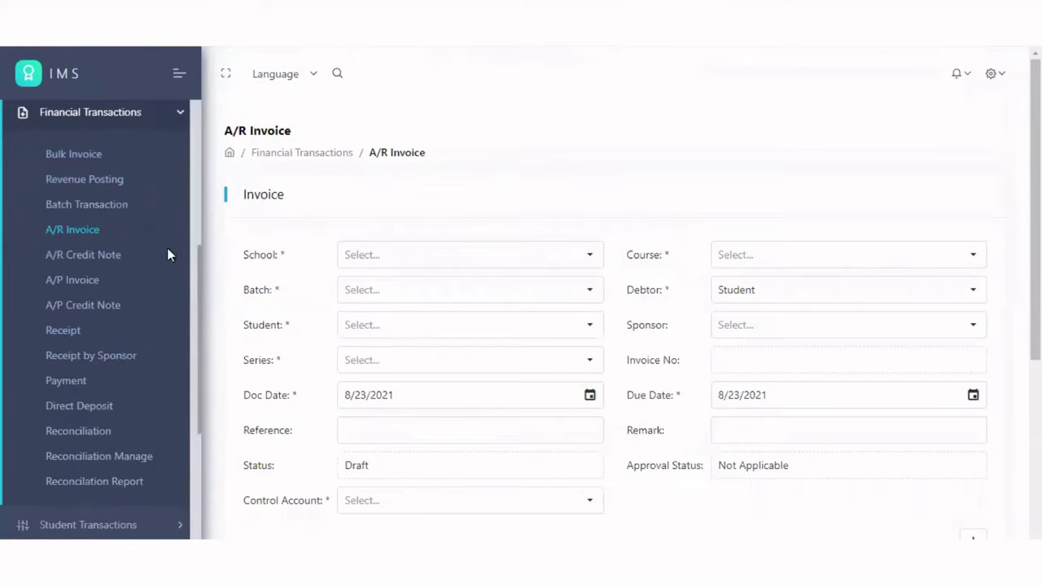
click(112, 118)
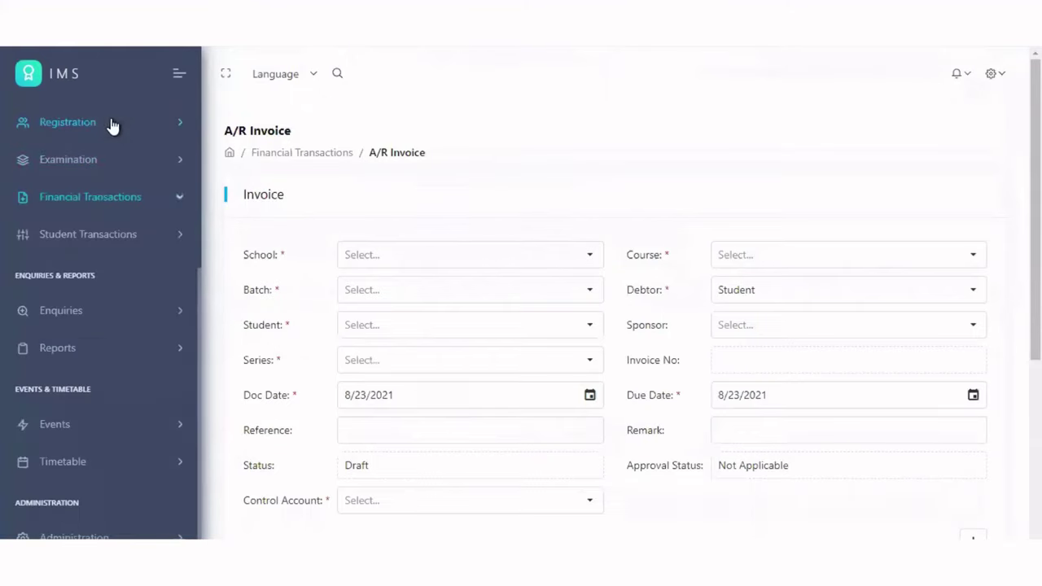
Expand Student Transactions and view the Attendance page with its student grid and the Student Transfer form
click(93, 238)
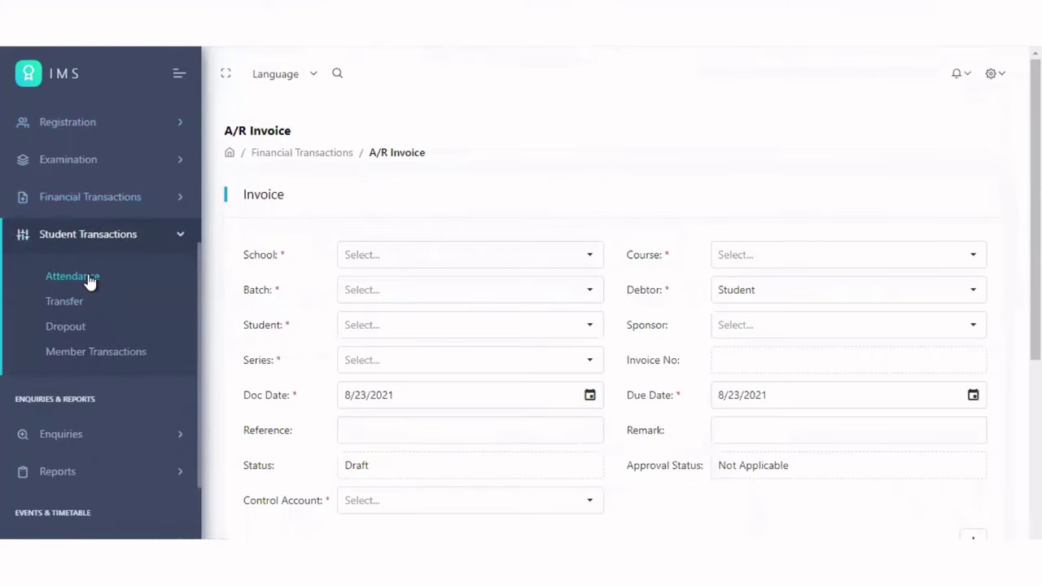
click(89, 278)
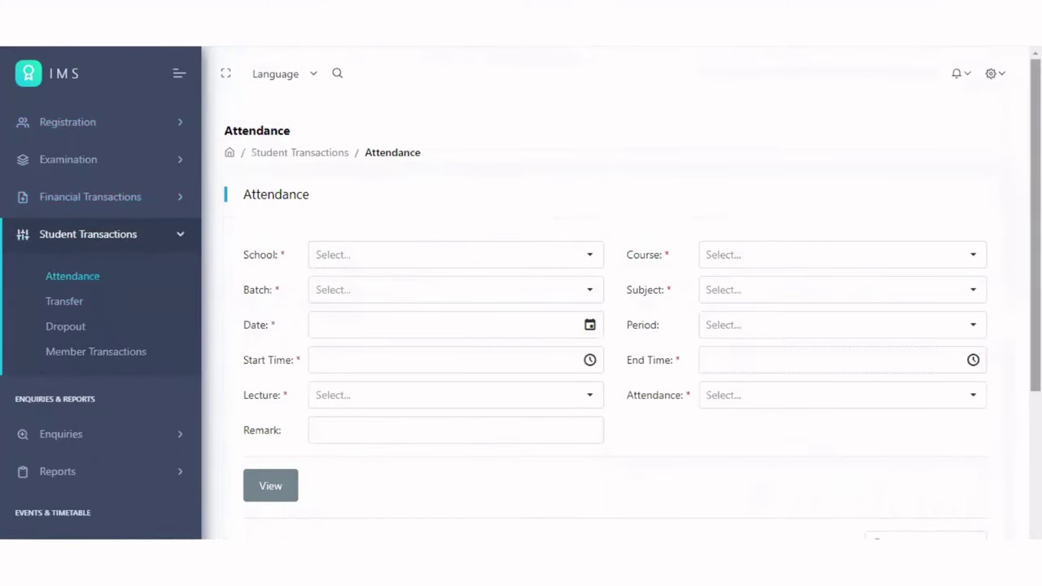
scroll(615, 326, down, 3)
scroll(389, 309, up, 2)
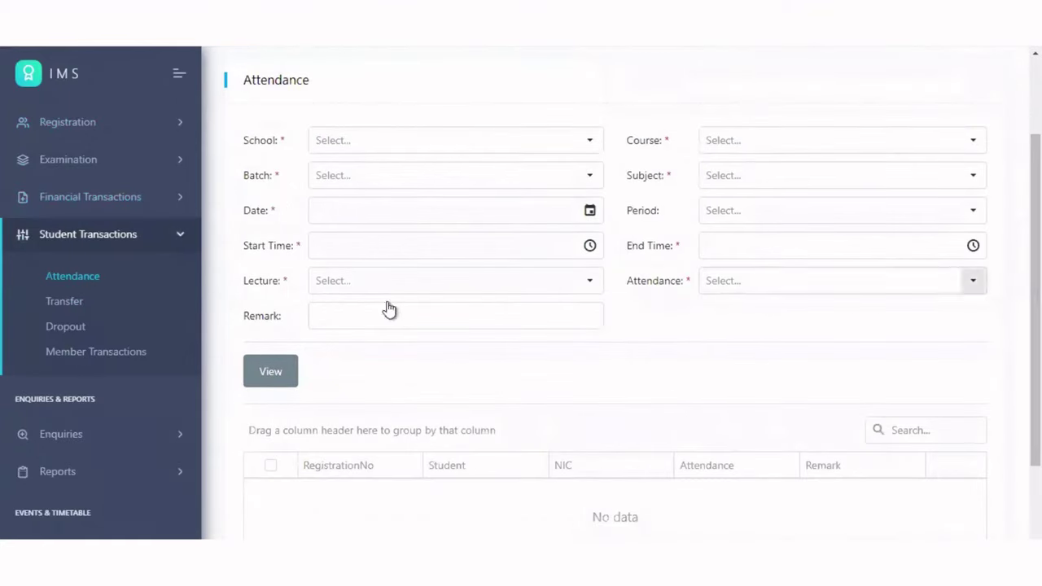
click(56, 305)
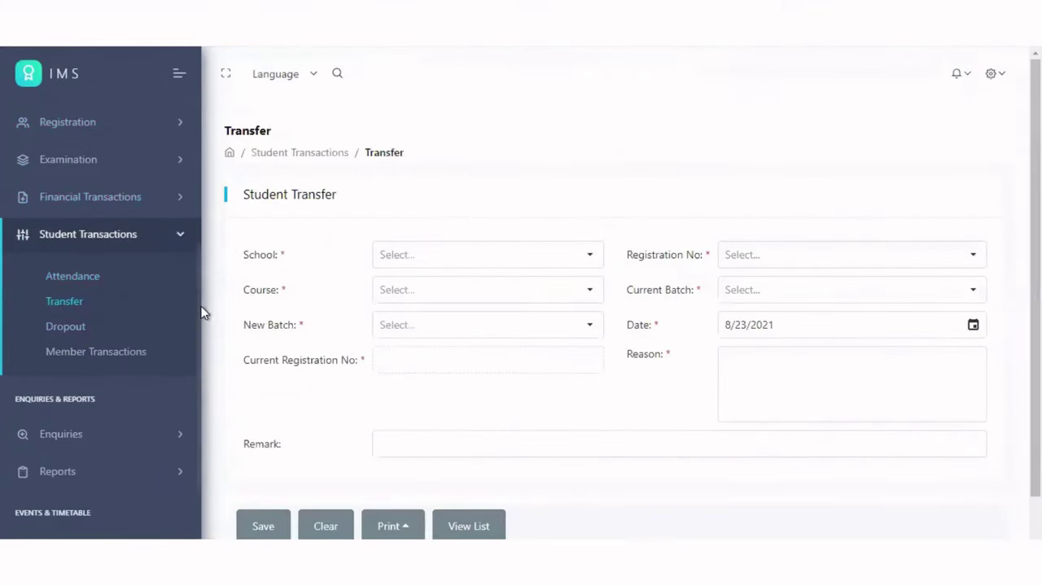
Expand the Enquiries and Reports groups in turn to view the entries they offer
scroll(190, 379, down, 3)
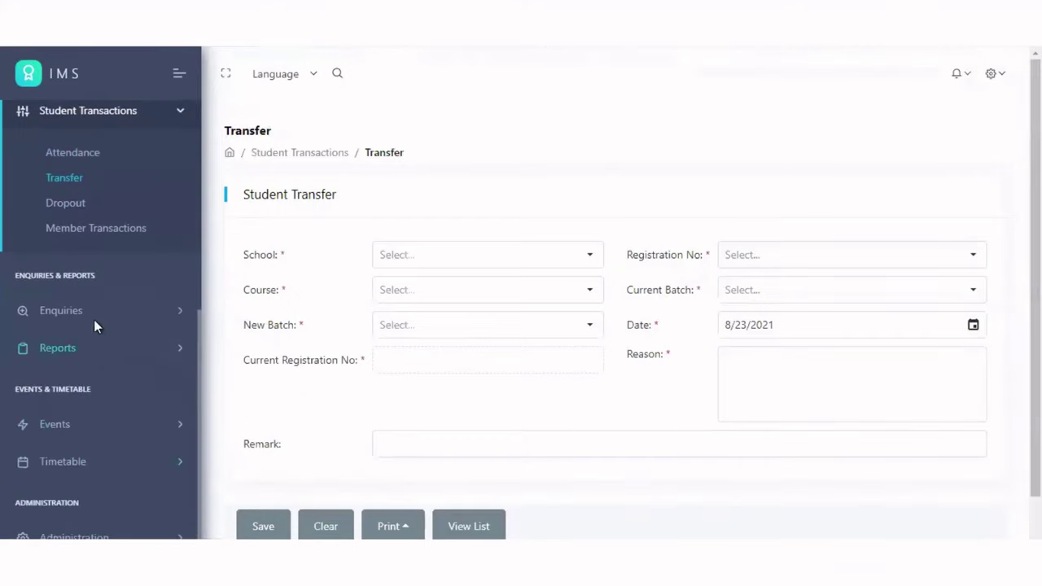
click(94, 319)
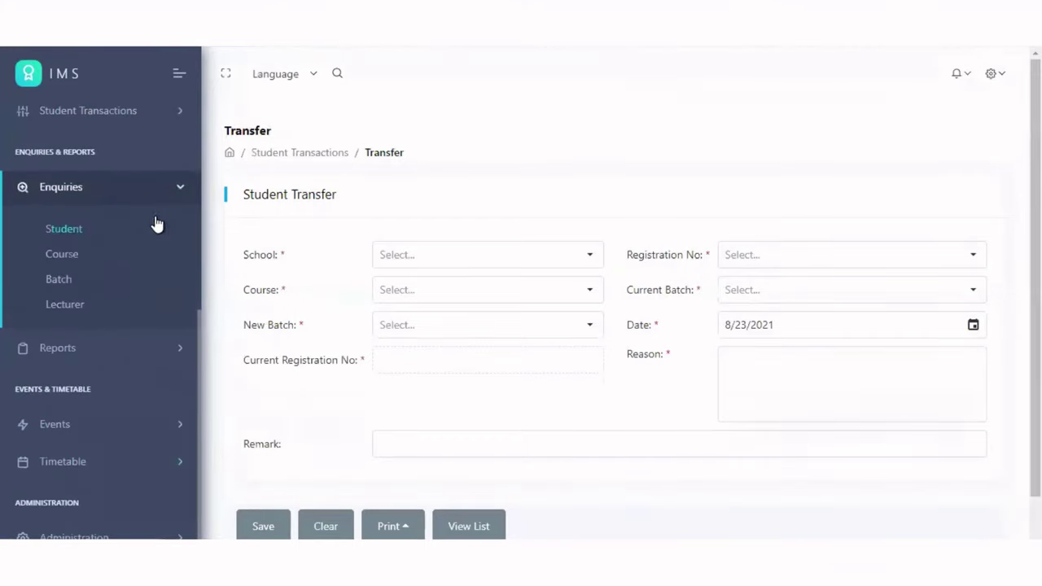
click(95, 351)
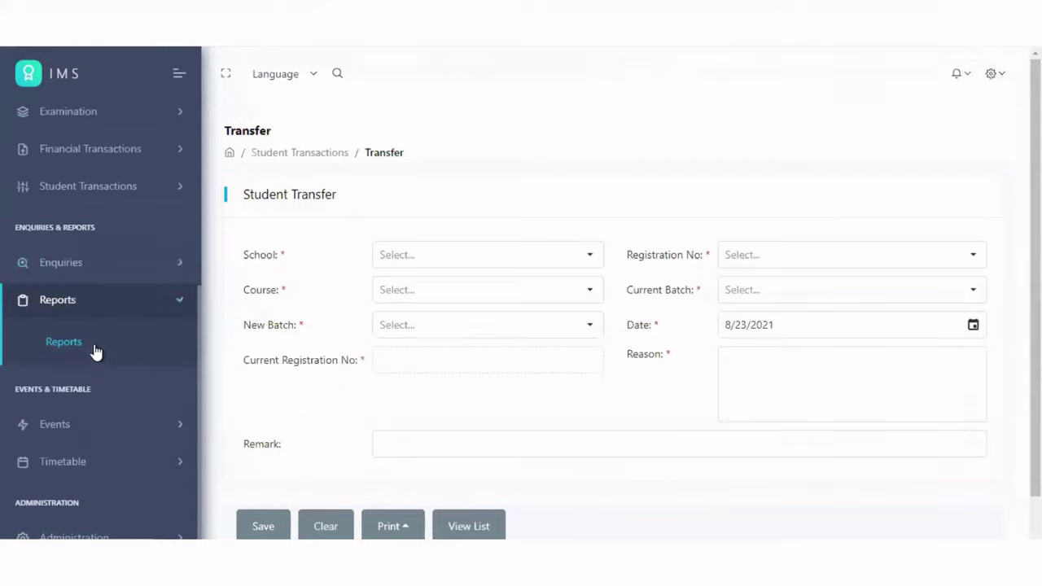
Expand the Events and Timetable groups in turn to view the Convocation, Event Timetable, Academic Timetable and Company Calander entries
click(142, 438)
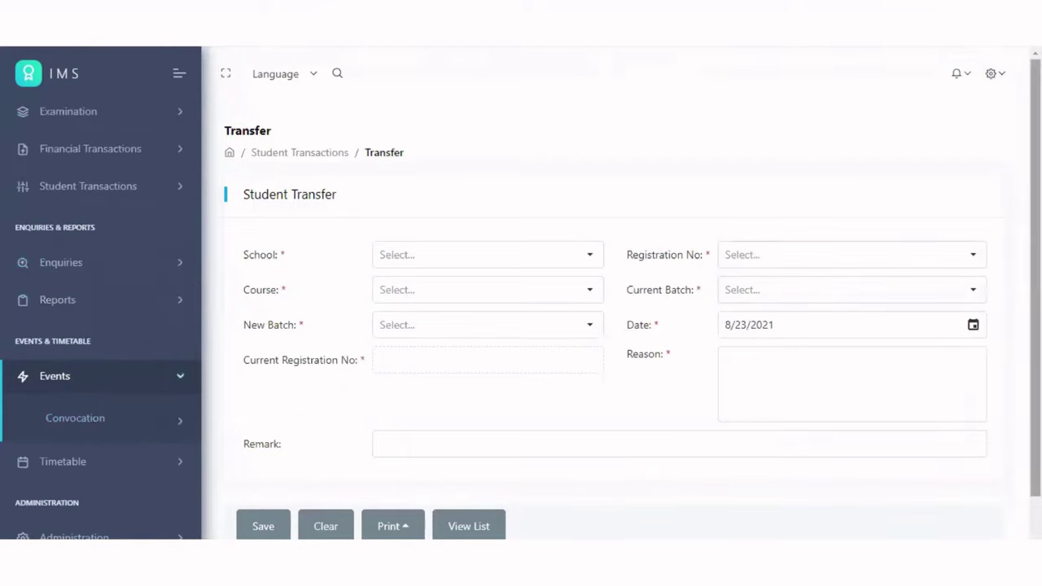
scroll(733, 383, down, 1)
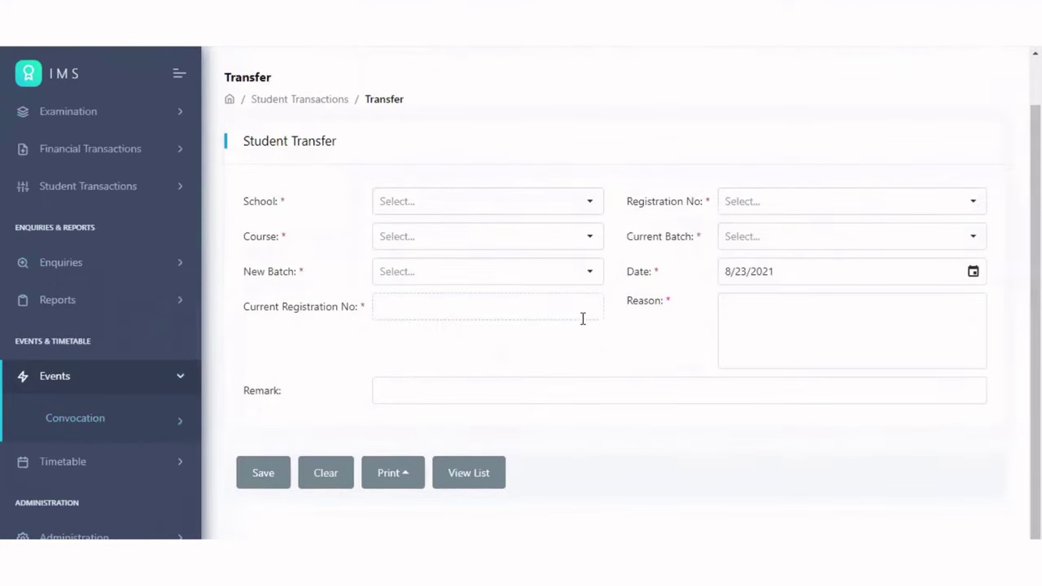
click(114, 376)
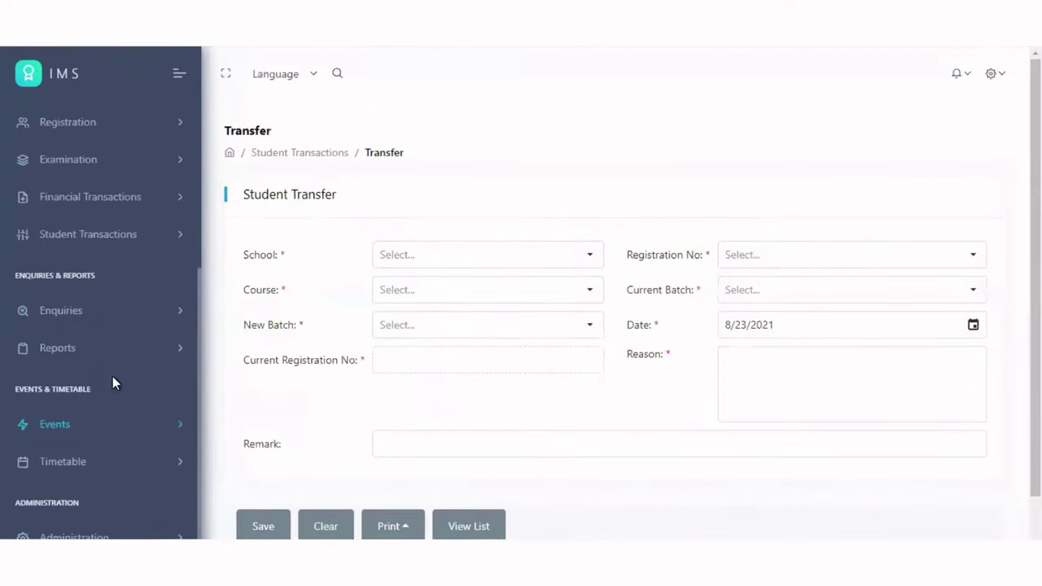
click(87, 469)
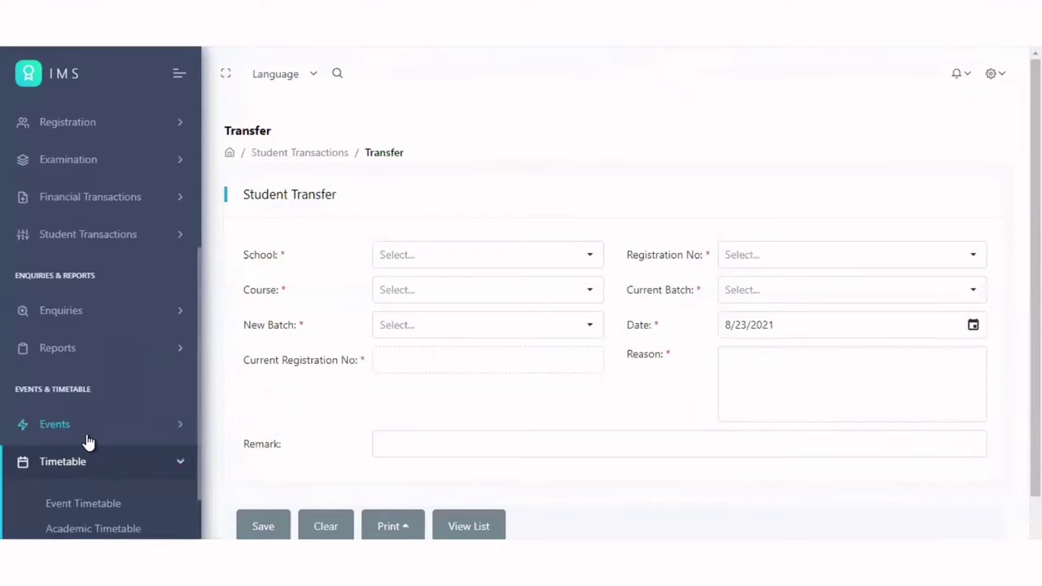
click(88, 441)
scroll(1035, 285, down, 1)
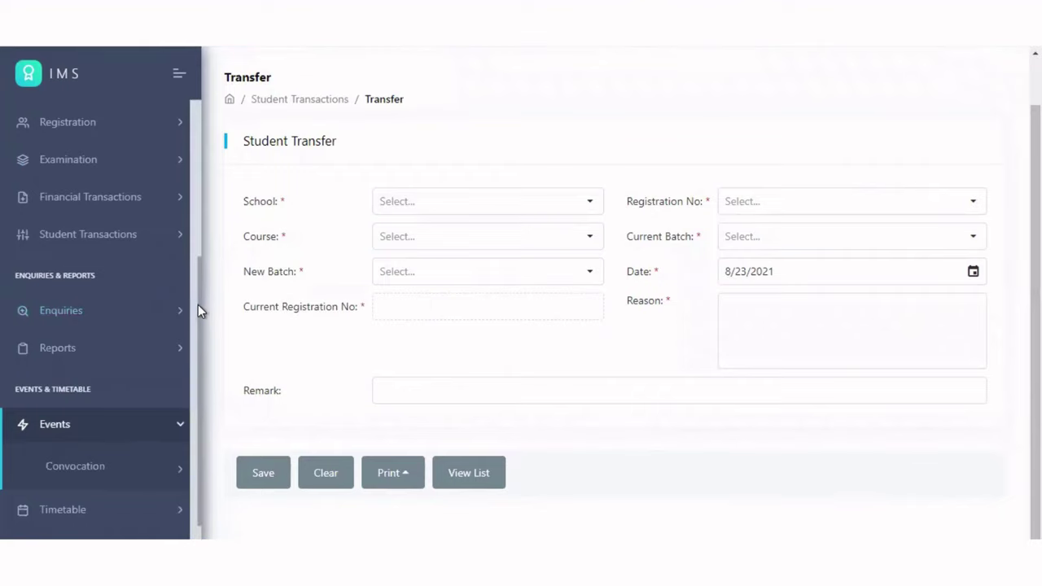
scroll(191, 424, down, 1)
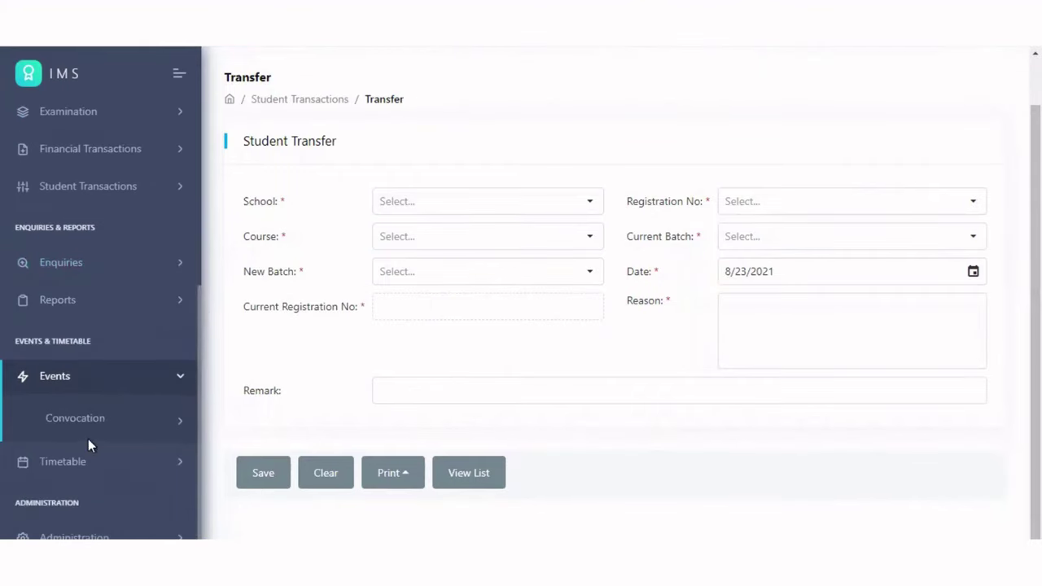
click(92, 462)
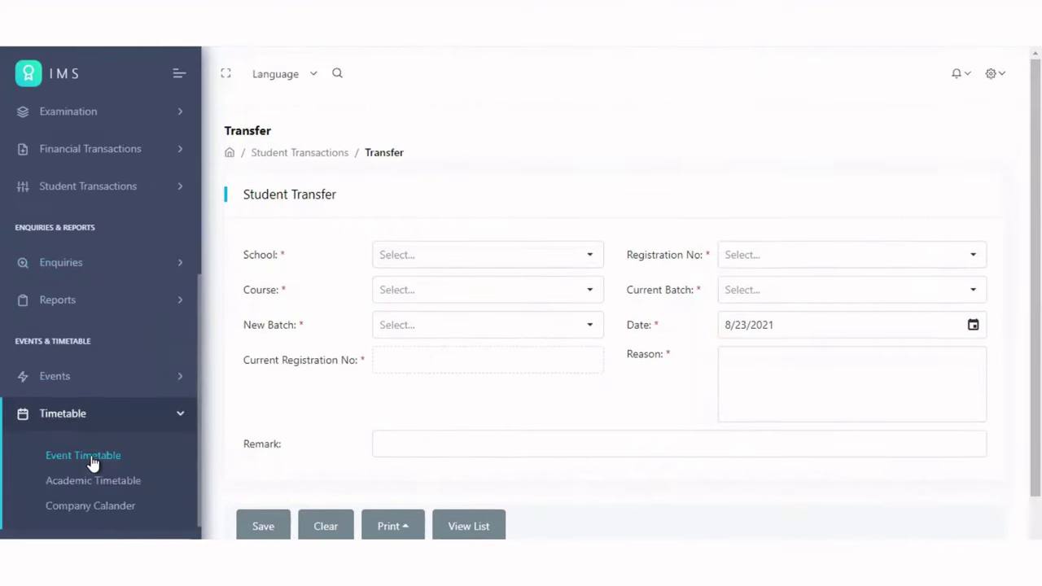
drag(1036, 276, 1036, 323)
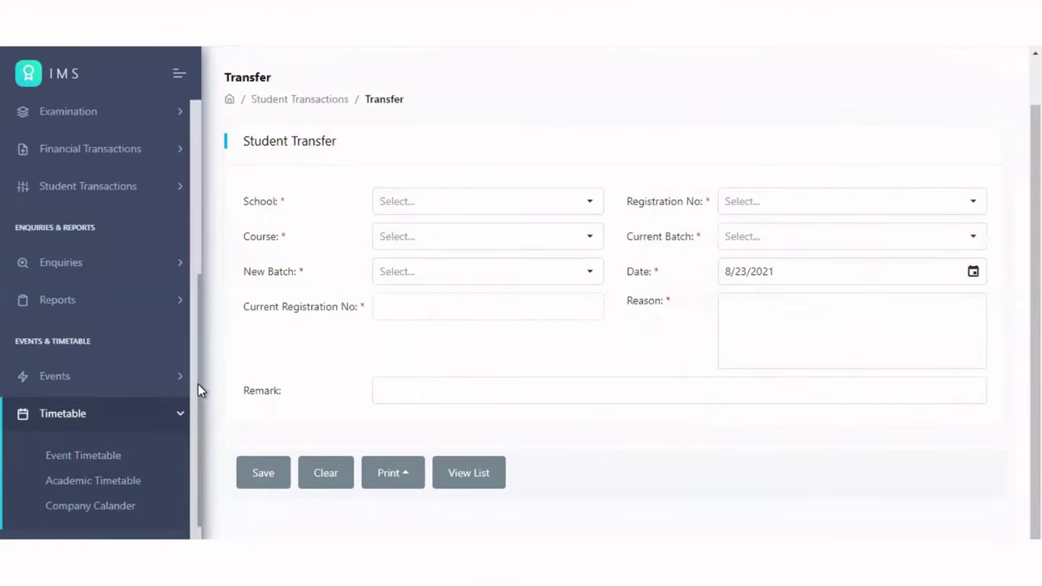
Expand Administration and look through the Users page, including its user information fields and module Authorization table
drag(198, 384, 198, 432)
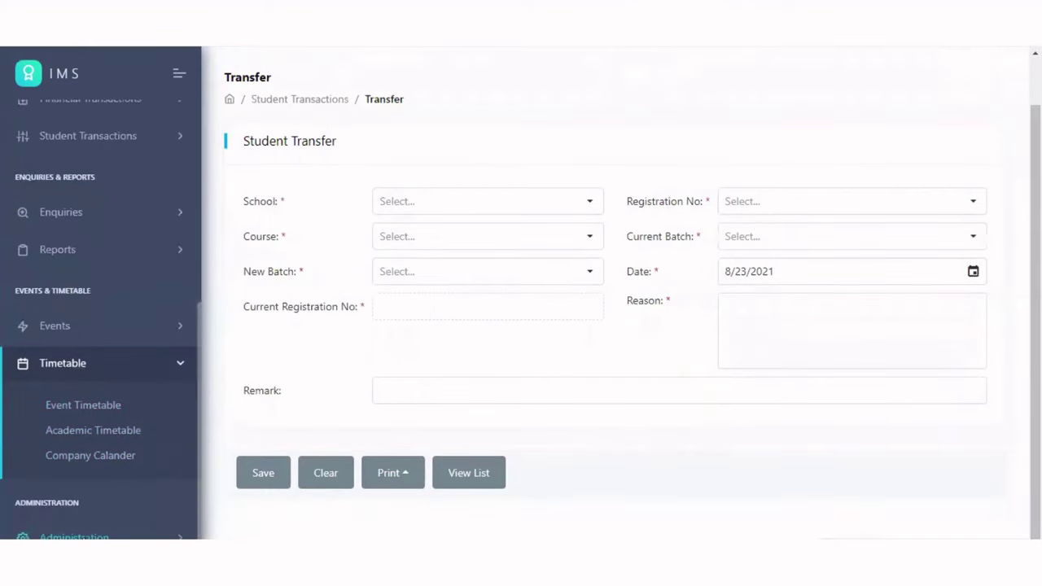
click(73, 536)
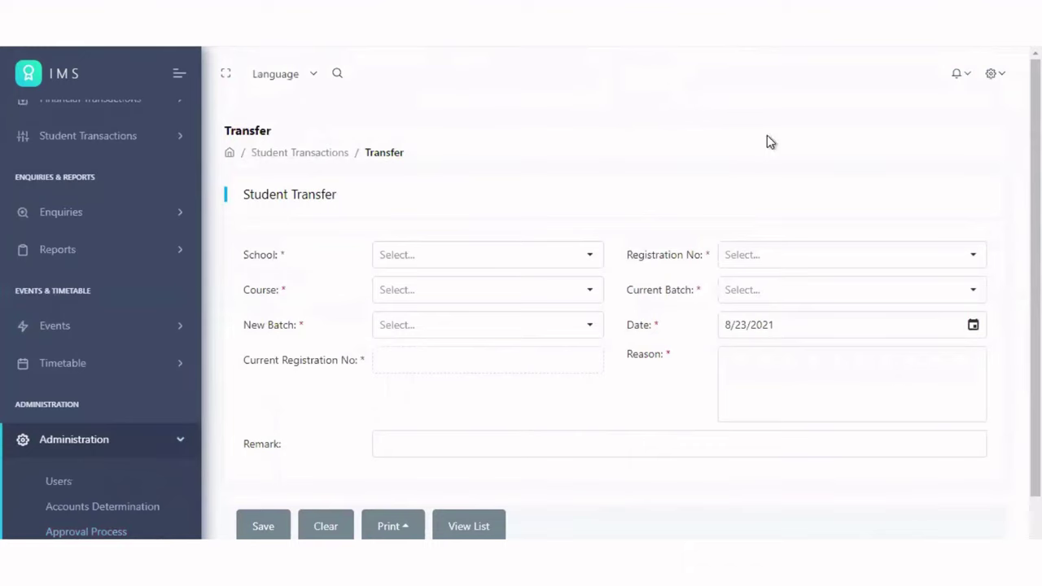
click(58, 483)
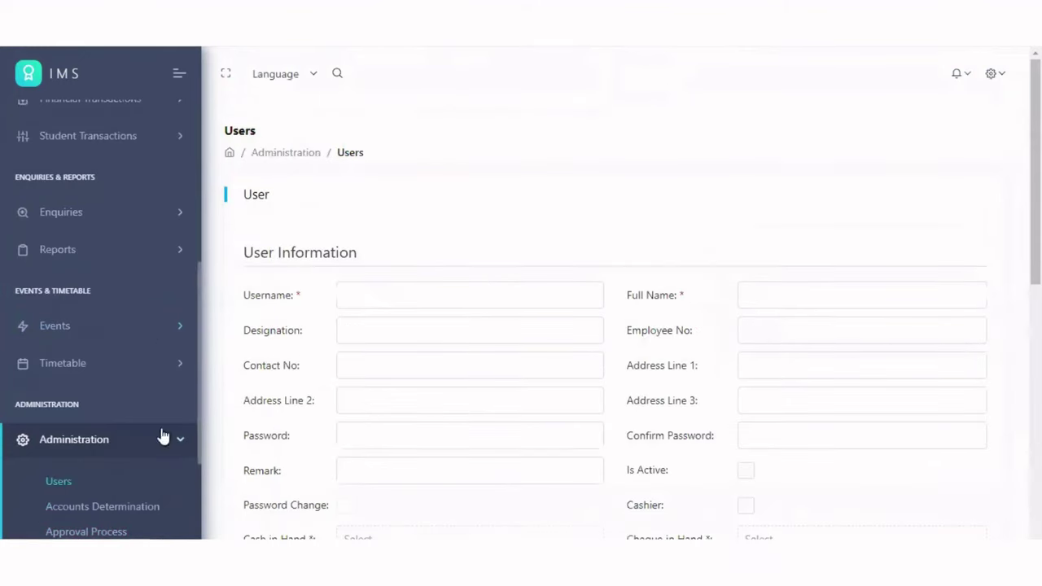
scroll(733, 342, down, 7)
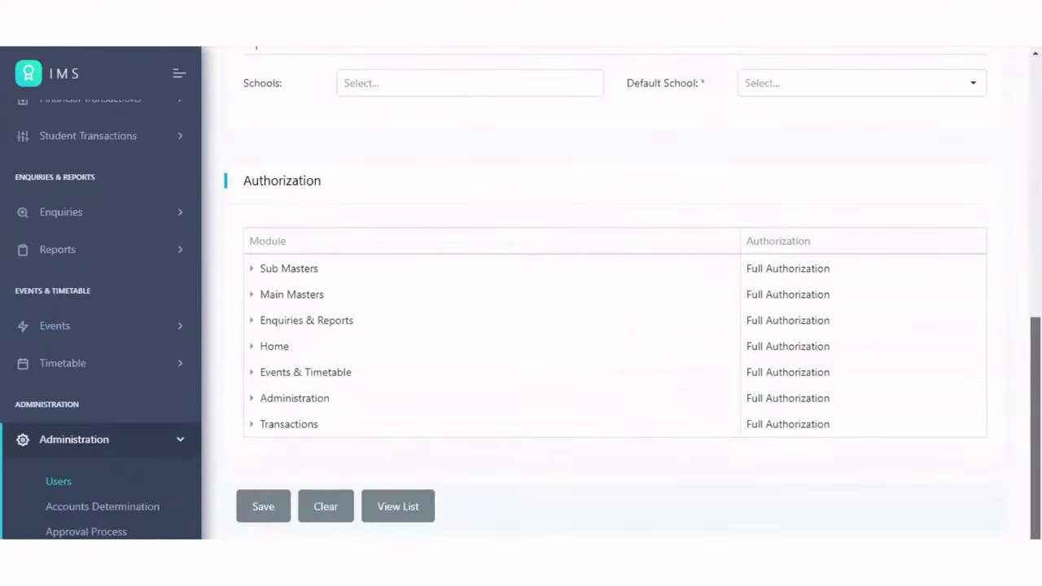
Open Accounts Determination, look through its fee transaction entries, and return to the start of the navigation list
click(122, 507)
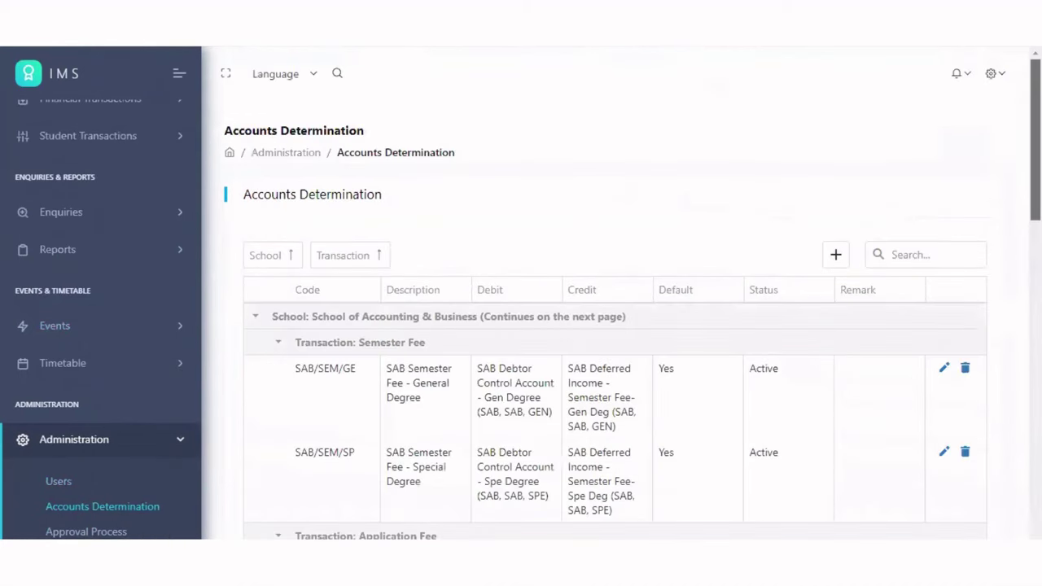
scroll(611, 326, down, 2)
scroll(442, 376, down, 1)
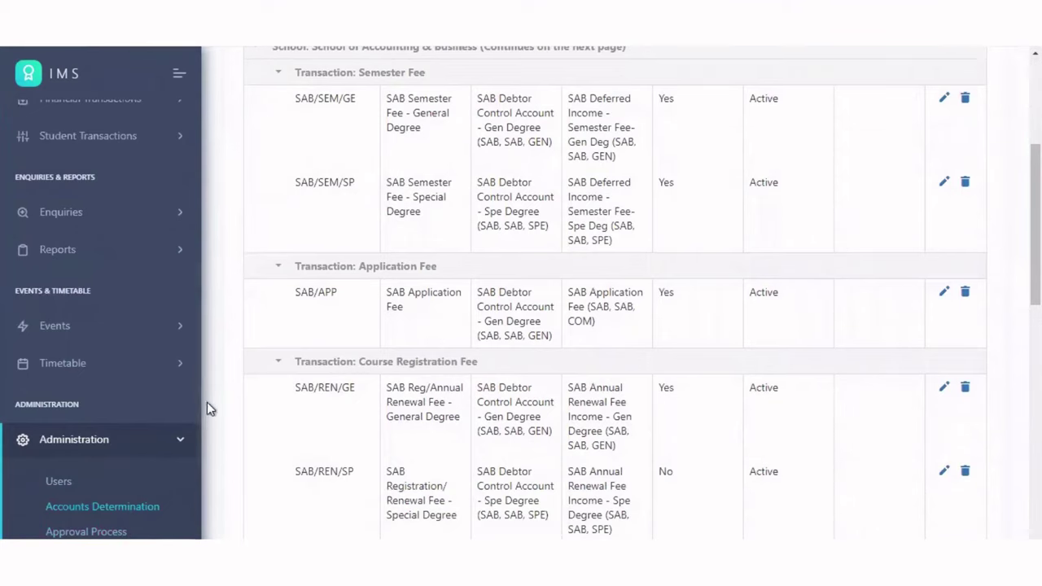
drag(199, 402, 198, 181)
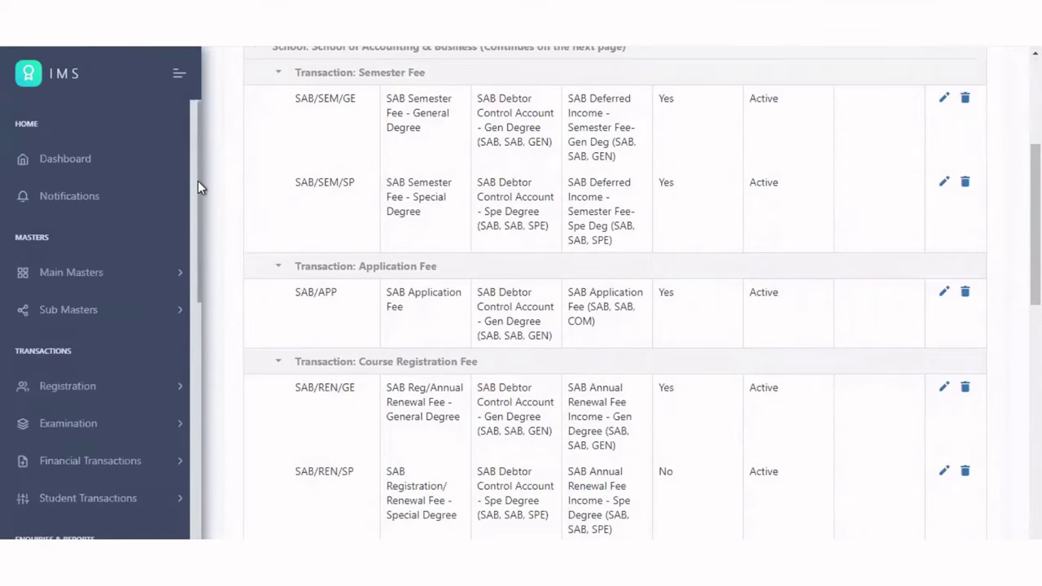